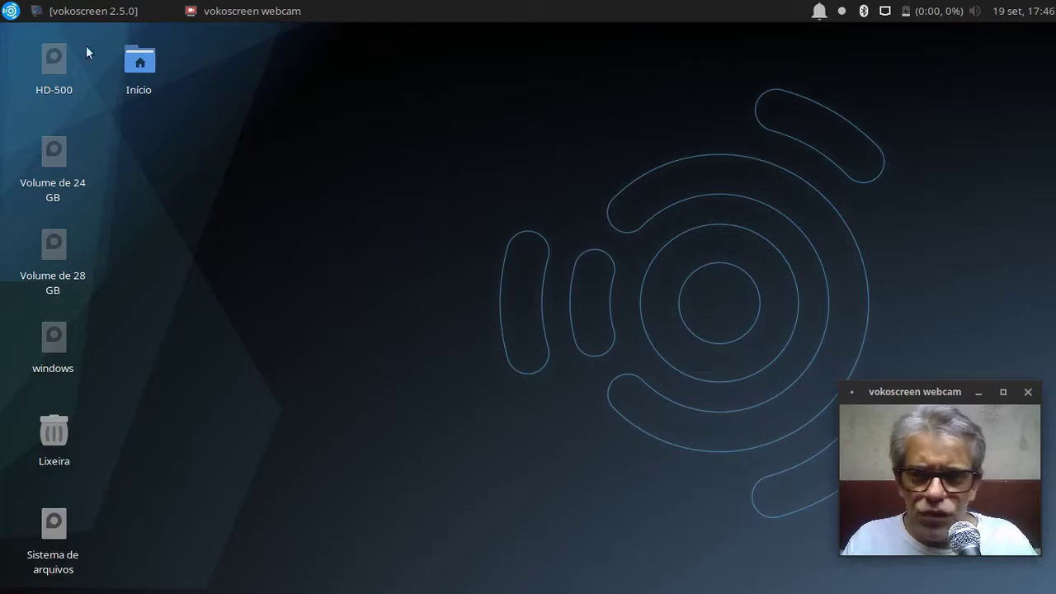
Open Xfce Desktop Settings on its Icons tab.
right_click(268, 144)
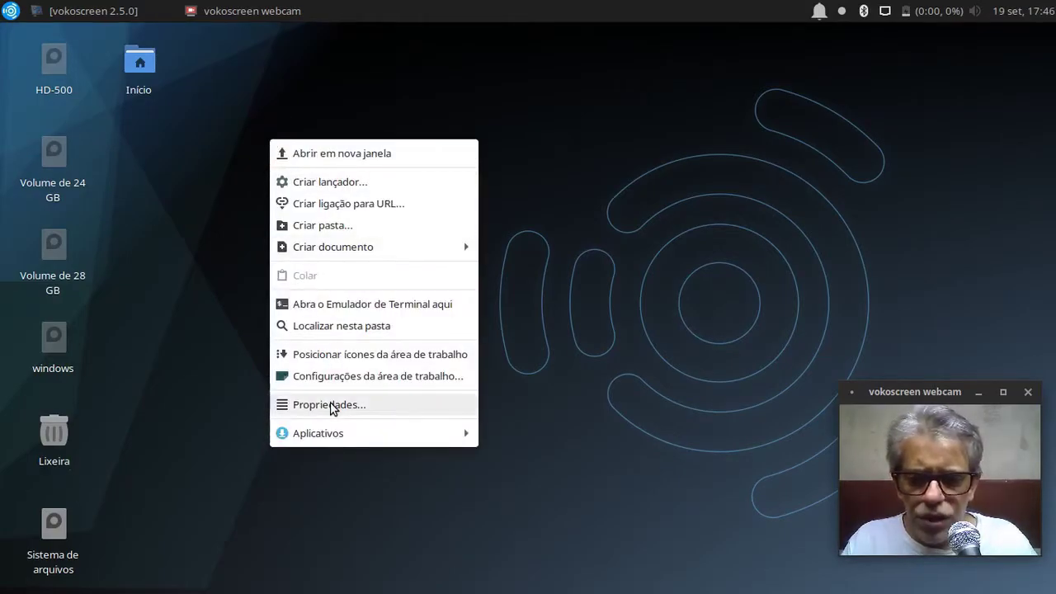
click(404, 379)
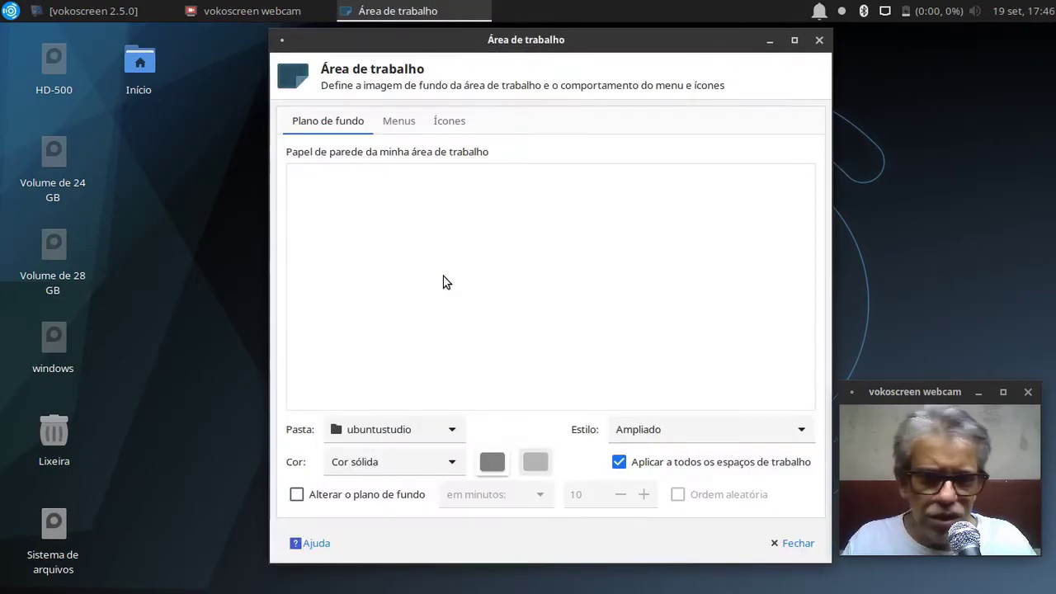
click(444, 122)
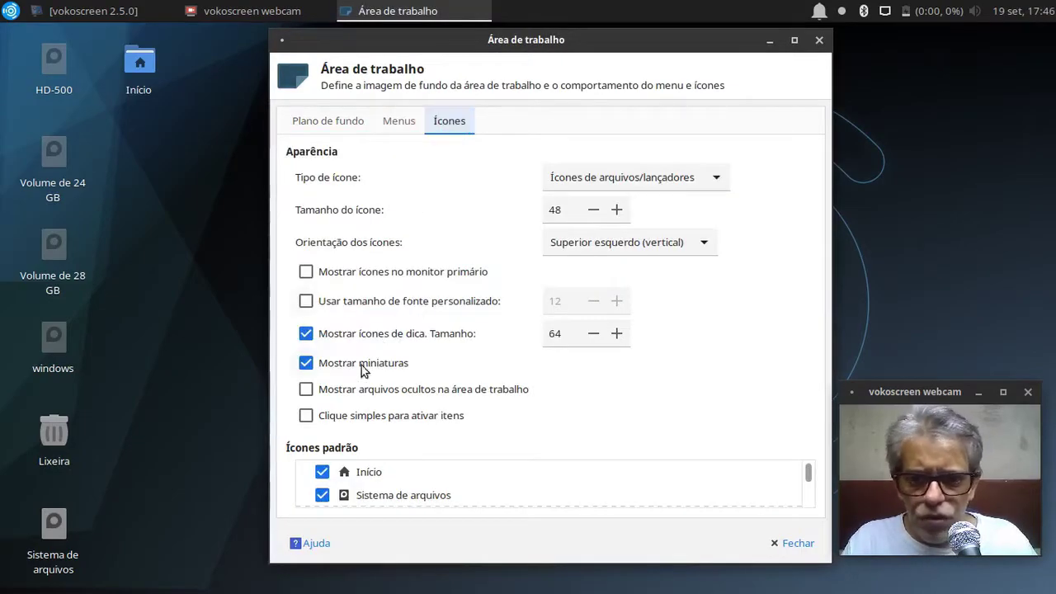
drag(804, 477, 740, 481)
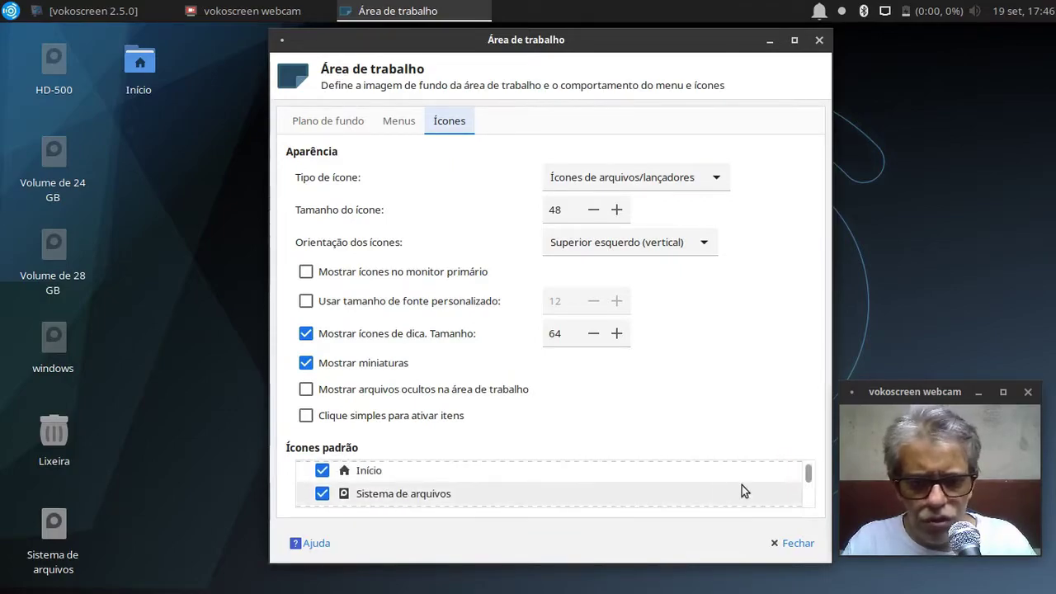
drag(808, 476, 808, 471)
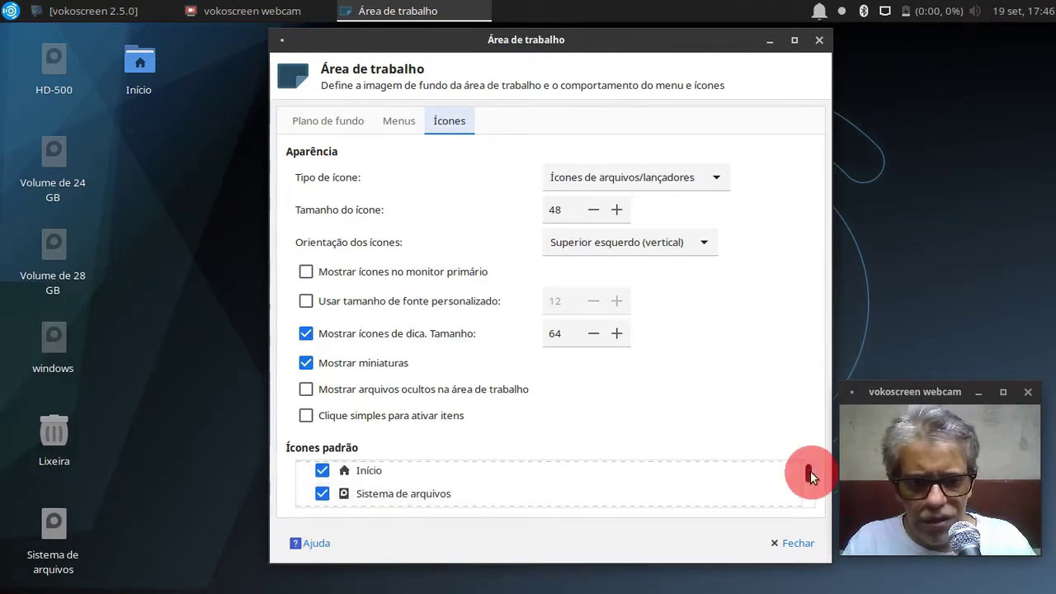
Hide the Início, Sistema de arquivos, Lixeira and removable-device icons, then close the settings.
click(322, 472)
click(322, 495)
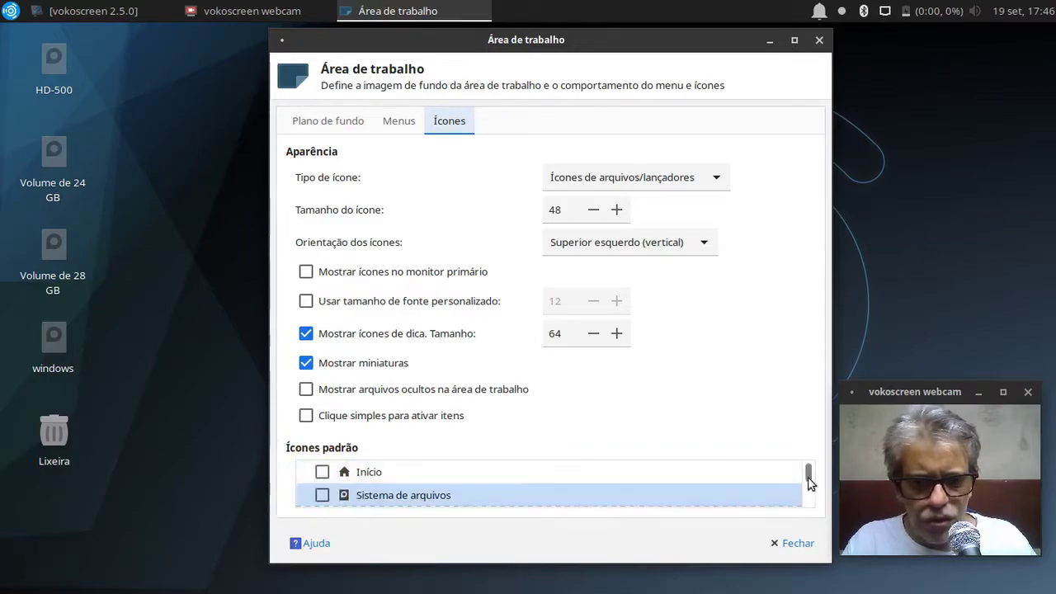
drag(808, 471, 808, 497)
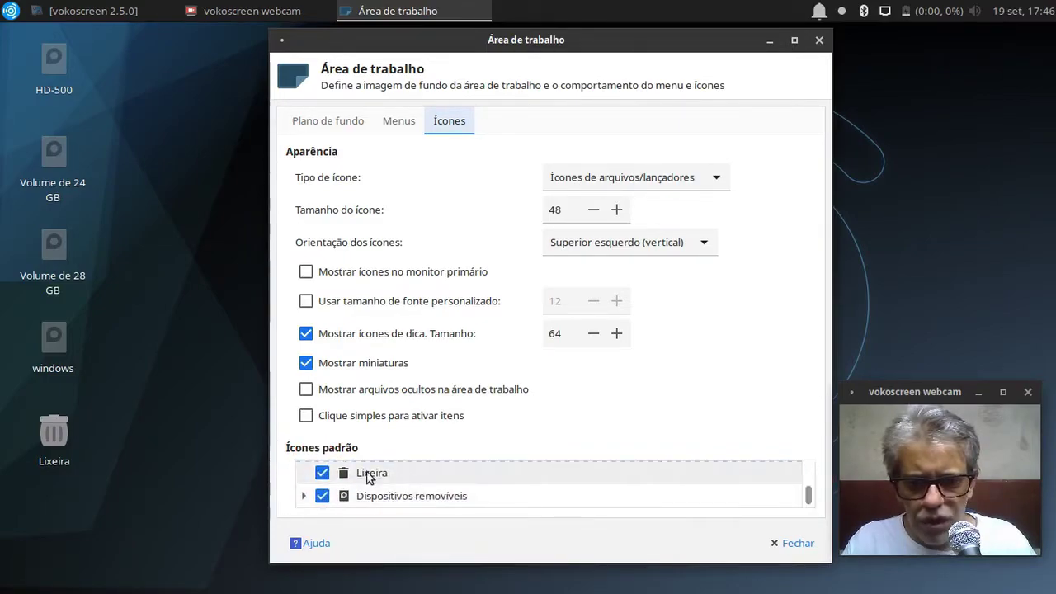
click(321, 473)
click(322, 496)
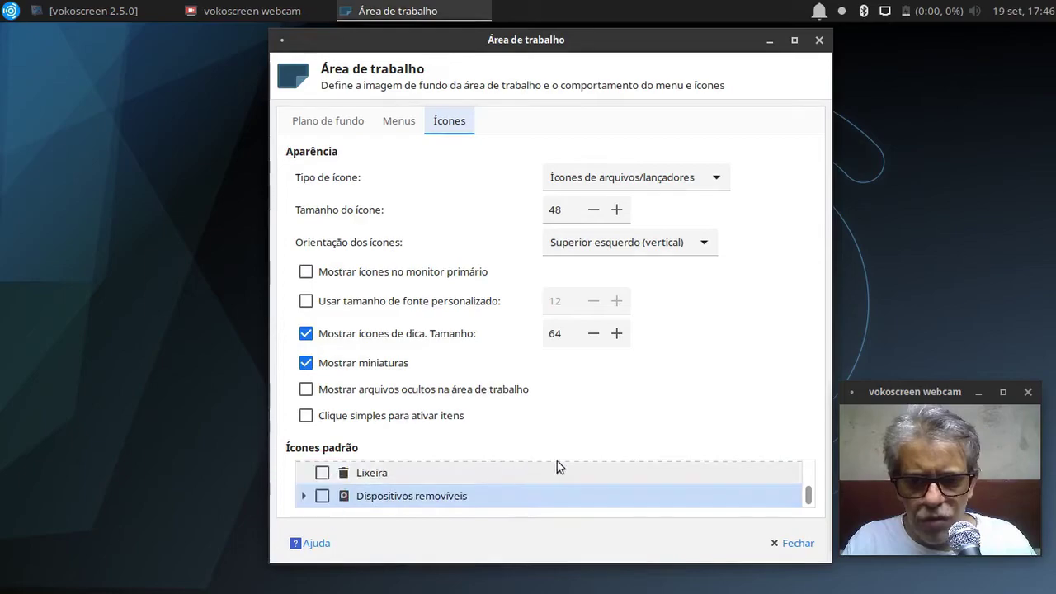
click(794, 543)
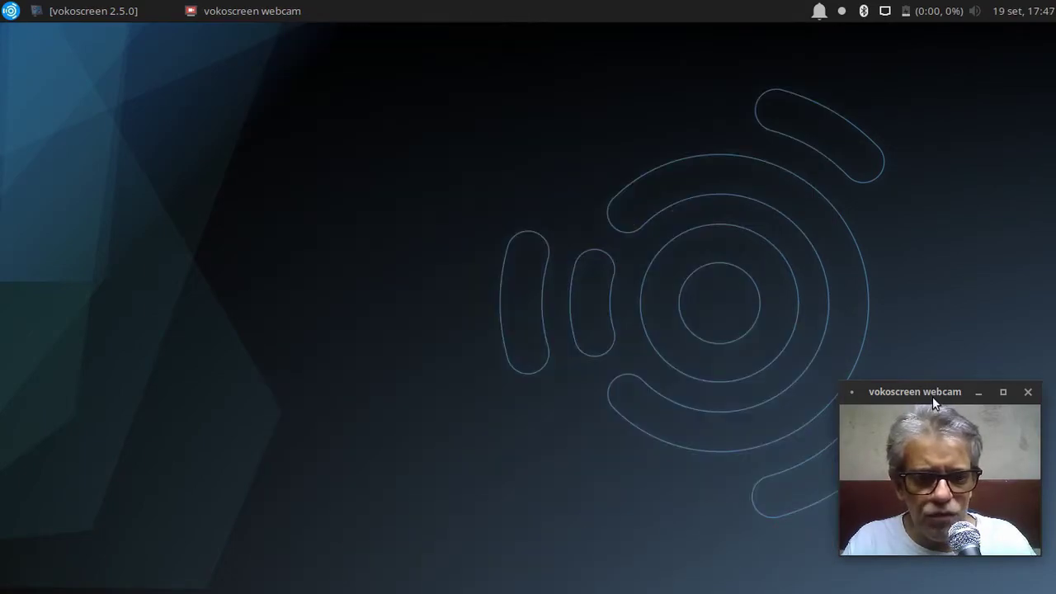
Launch Gerenciador de arquivos from the Whisker menu to show the home folder.
mouse_move(932, 394)
mouse_down()
mouse_move(596, 231)
mouse_move(79, 149)
mouse_move(668, 316)
mouse_move(874, 403)
mouse_move(918, 410)
mouse_up()
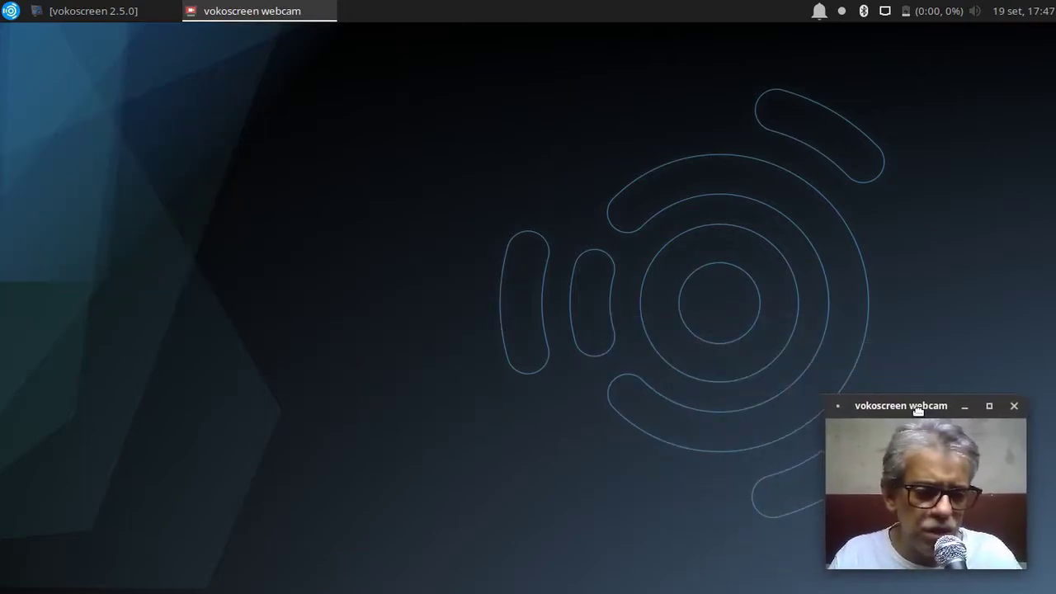
click(493, 303)
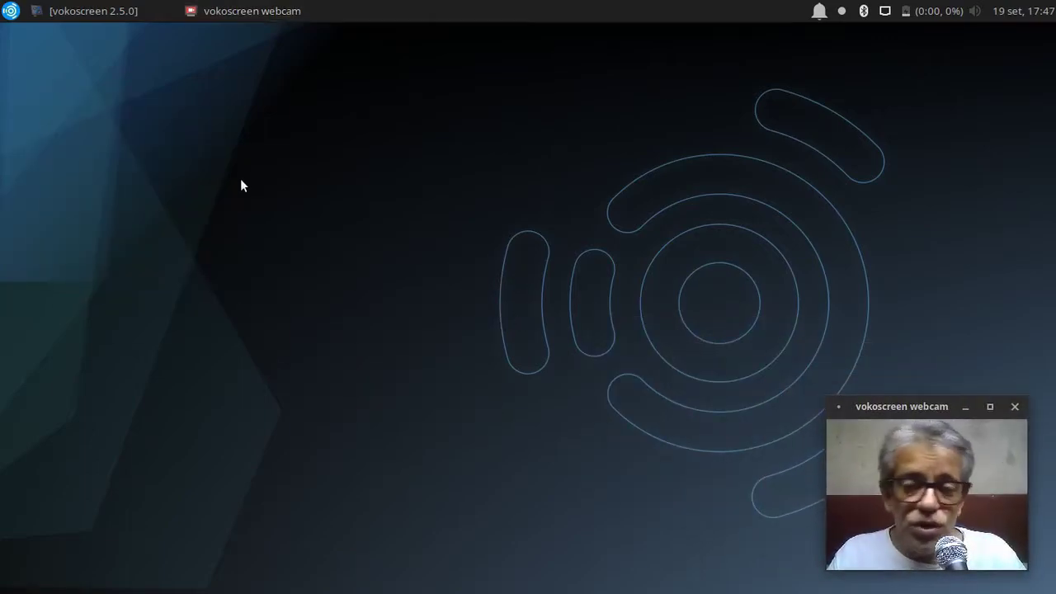
click(18, 13)
click(271, 87)
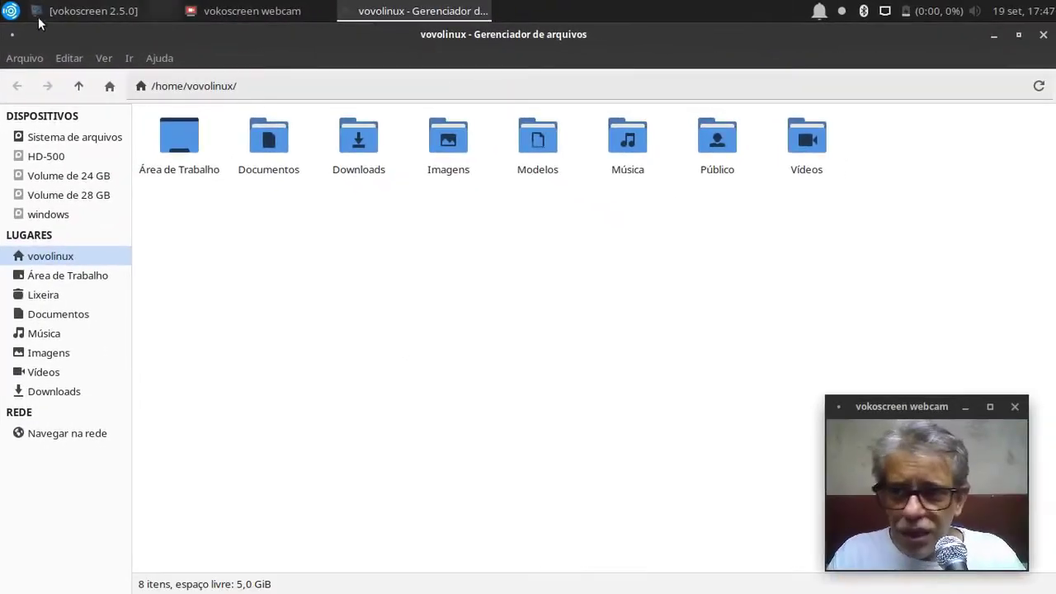
Launch Synaptic Package Manager and authenticate with the administrator password.
click(12, 10)
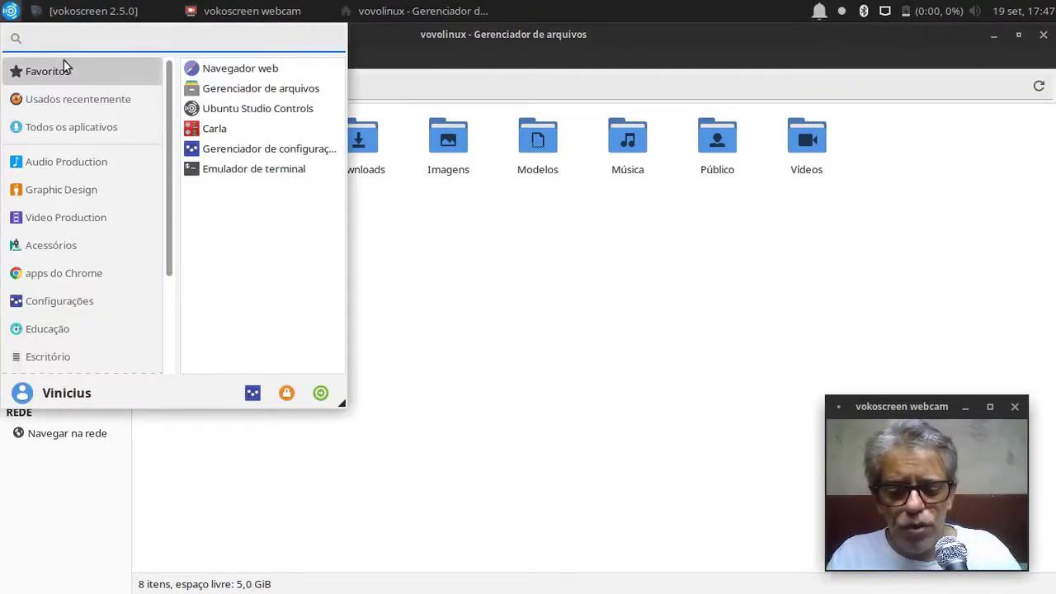
text(syna)
click(80, 69)
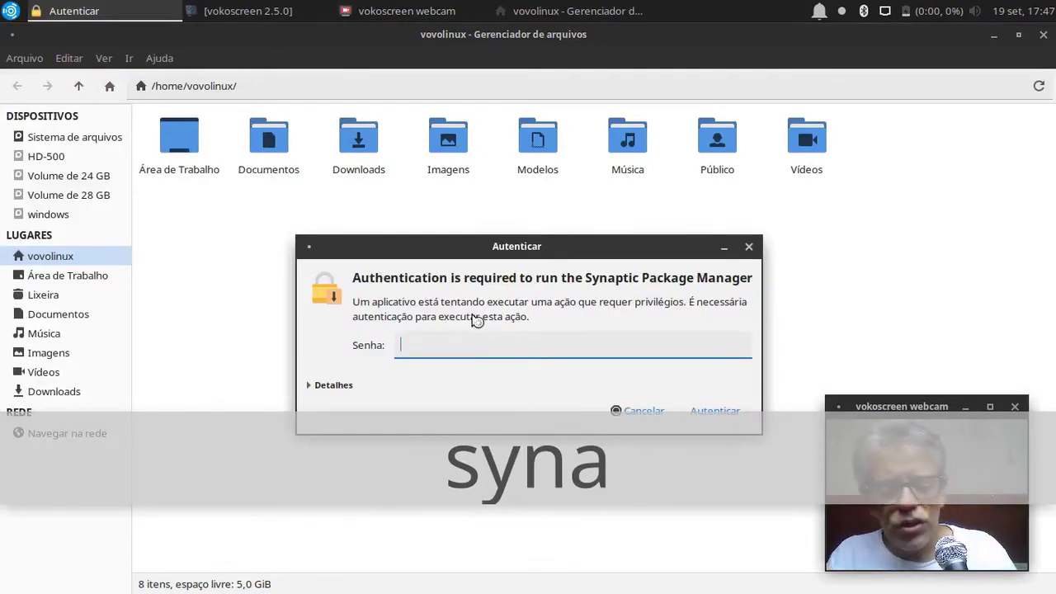
key(Return)
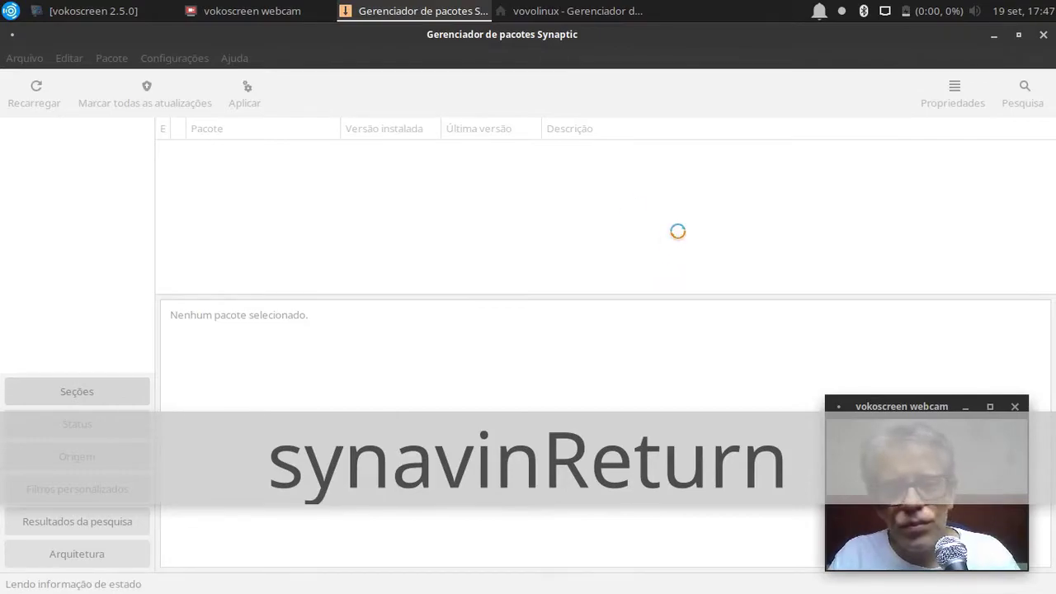
Search for gnome-disk and mark gnome-disk-utility plus its dependencies for installation.
click(1021, 87)
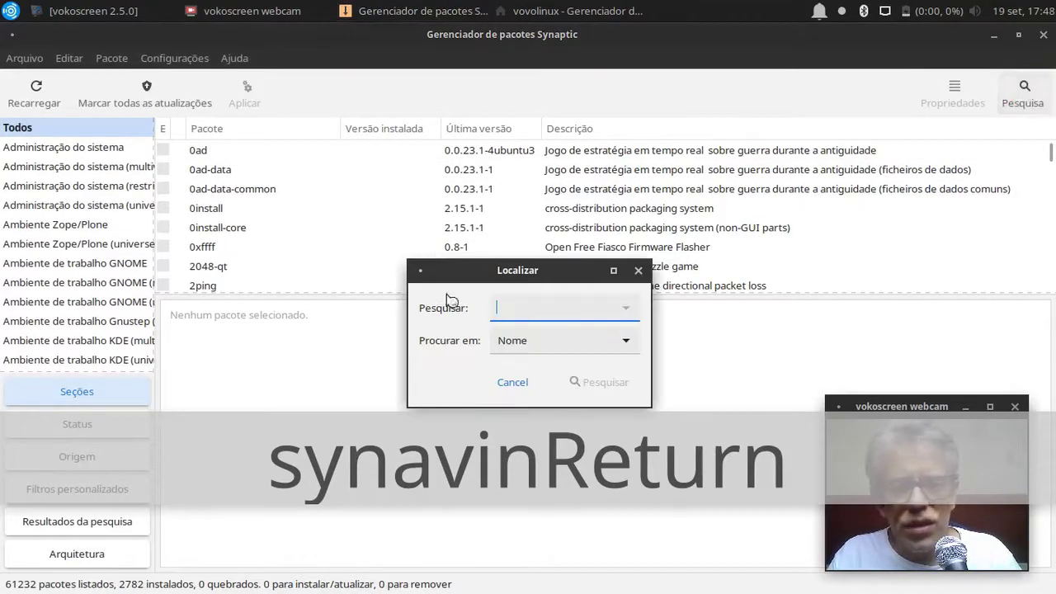
text(gnom)
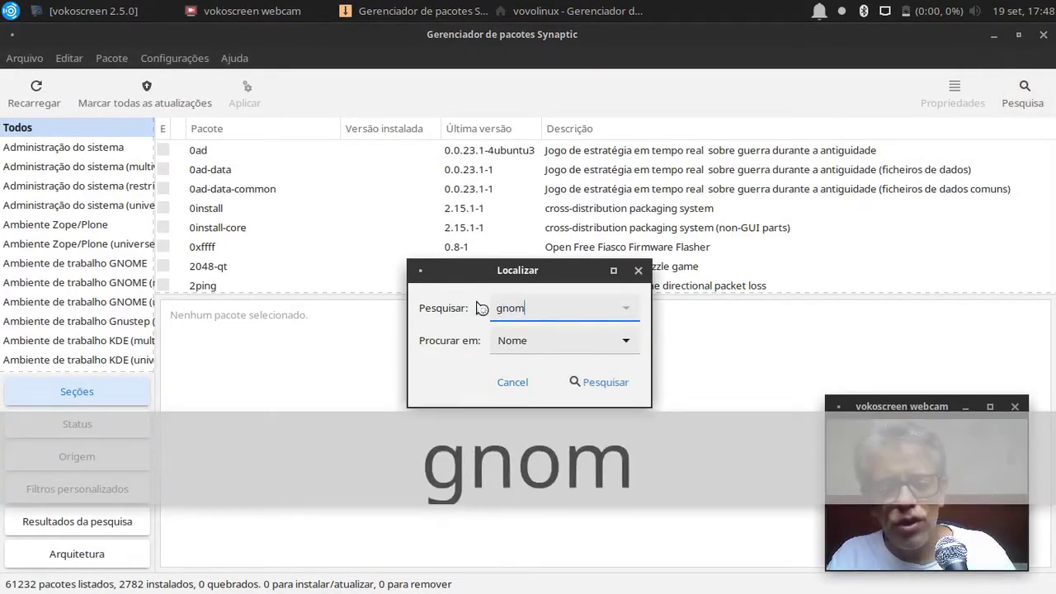
text(e-disk)
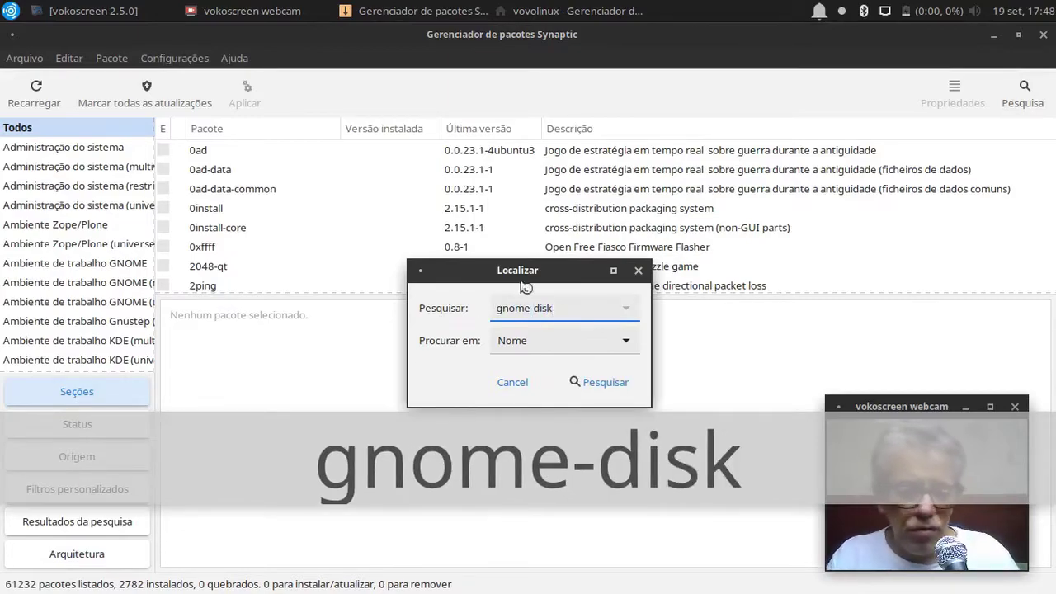
click(617, 387)
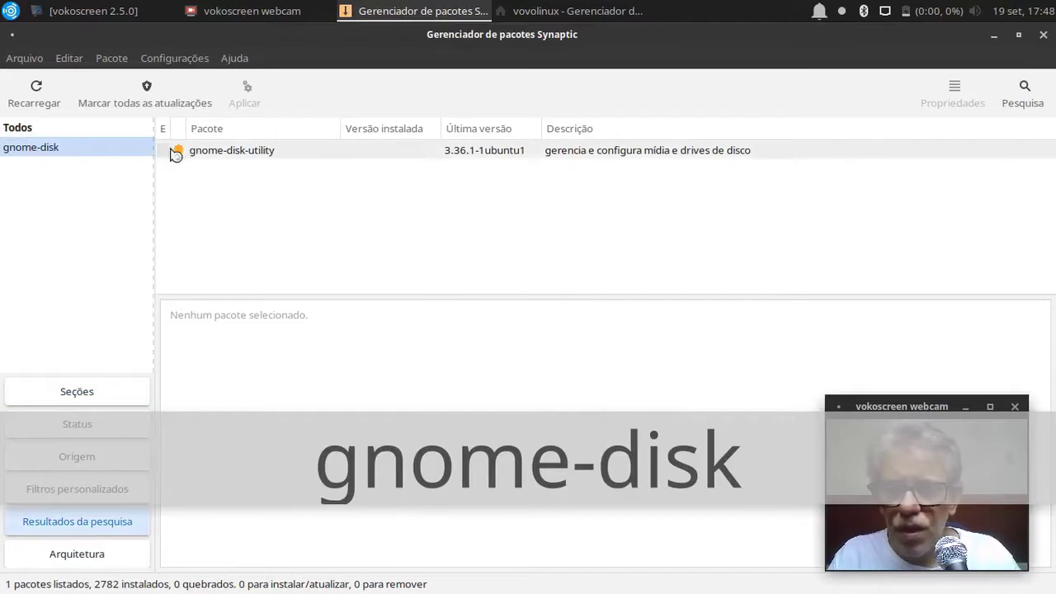
click(171, 156)
click(243, 192)
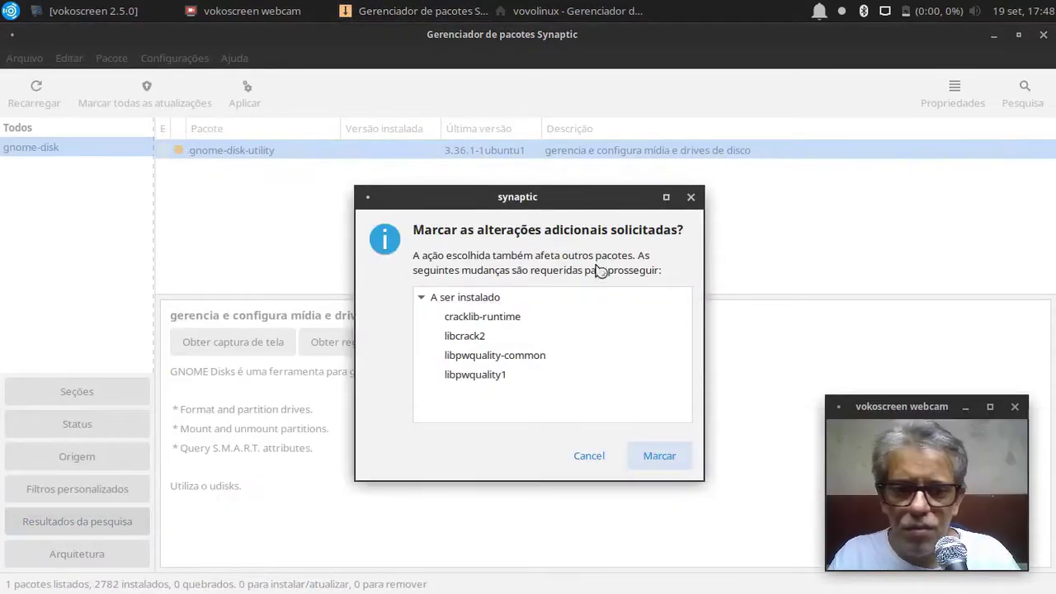
click(678, 455)
Apply the changes to install the five packages and dismiss the completion notice.
click(244, 94)
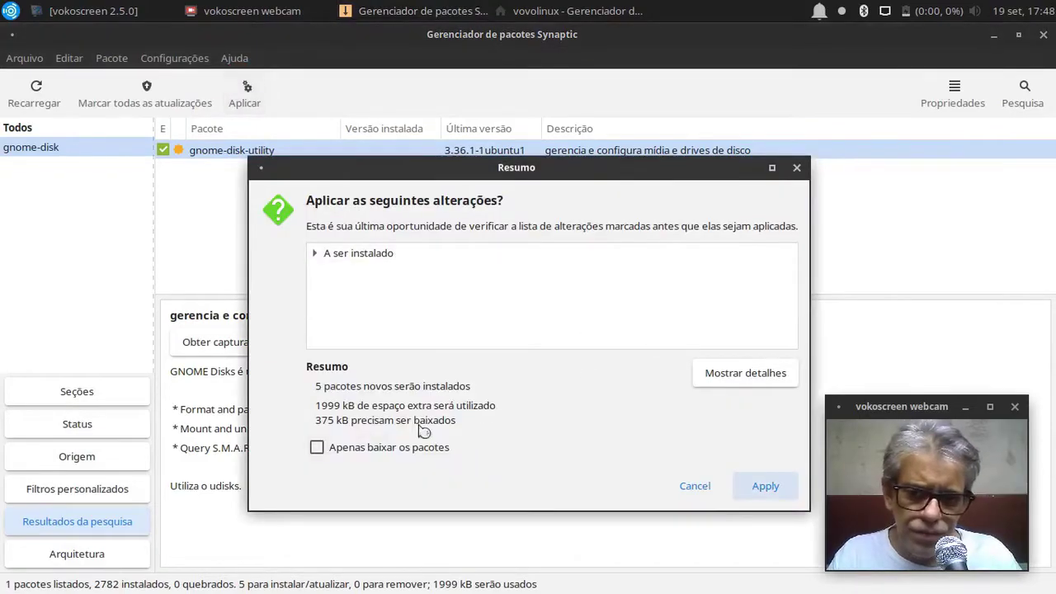
click(771, 484)
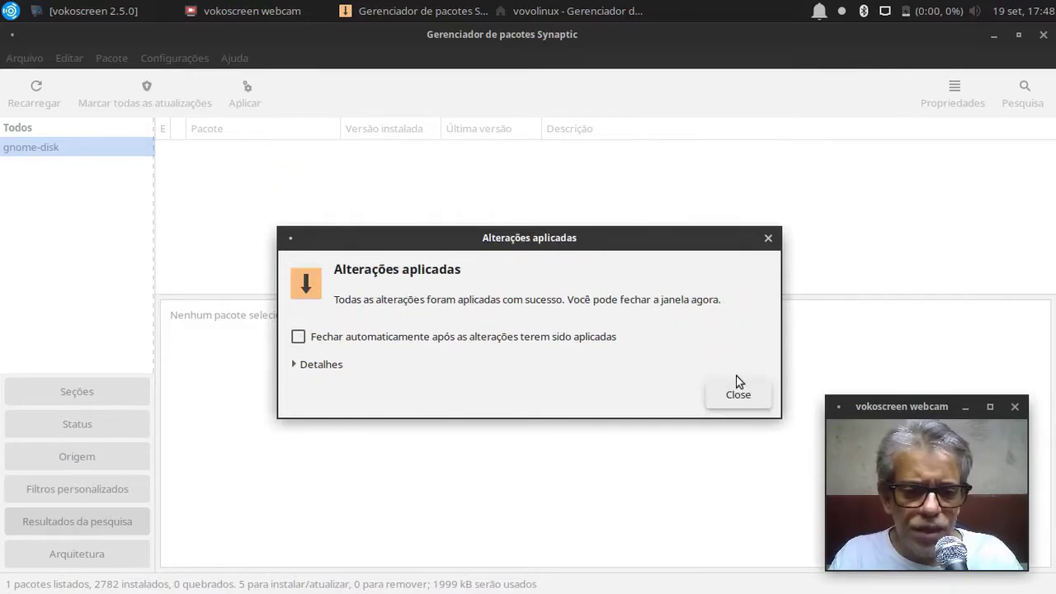
click(741, 390)
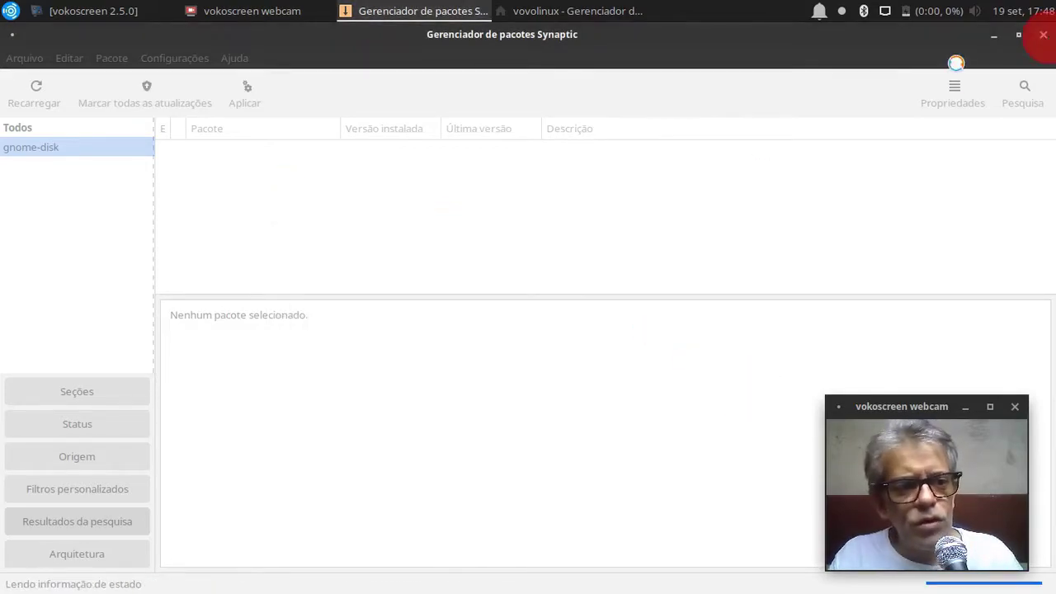
Close Synaptic, launch Discos, and view the 500 GB and 240 GB disks.
click(1044, 37)
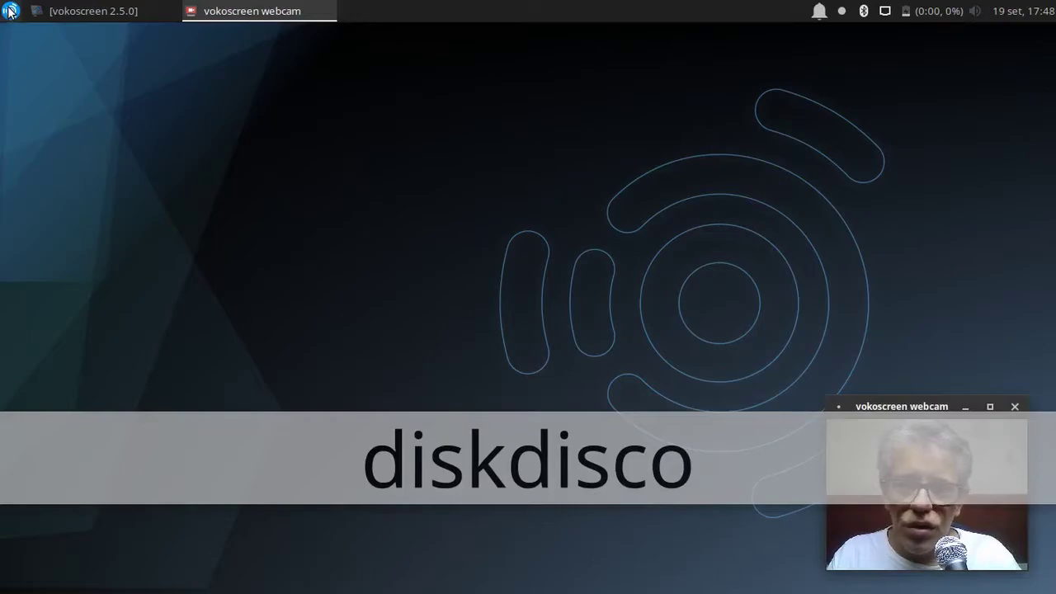
click(10, 11)
text(disco)
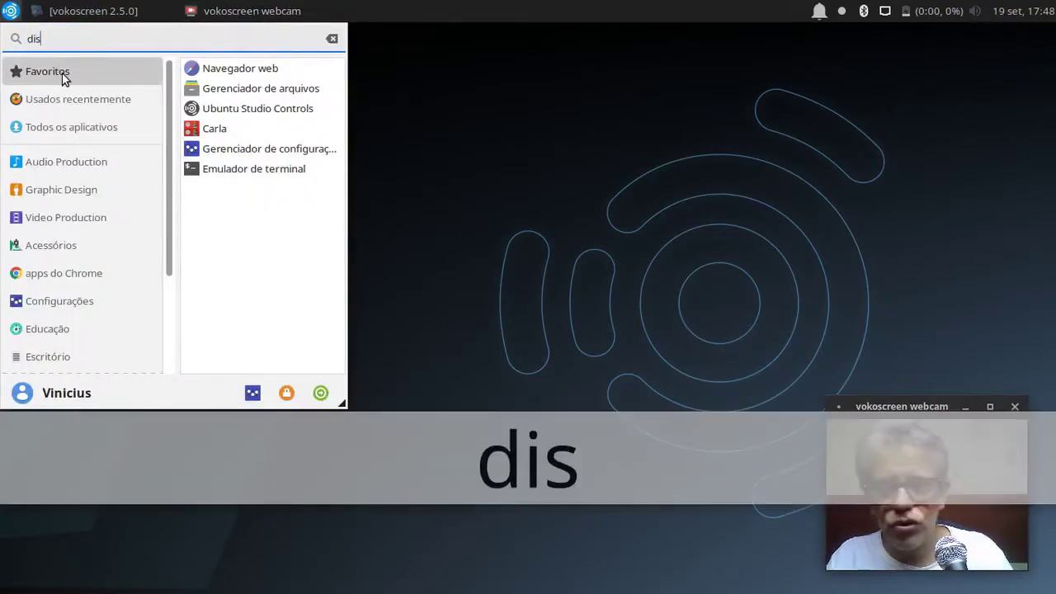
click(62, 73)
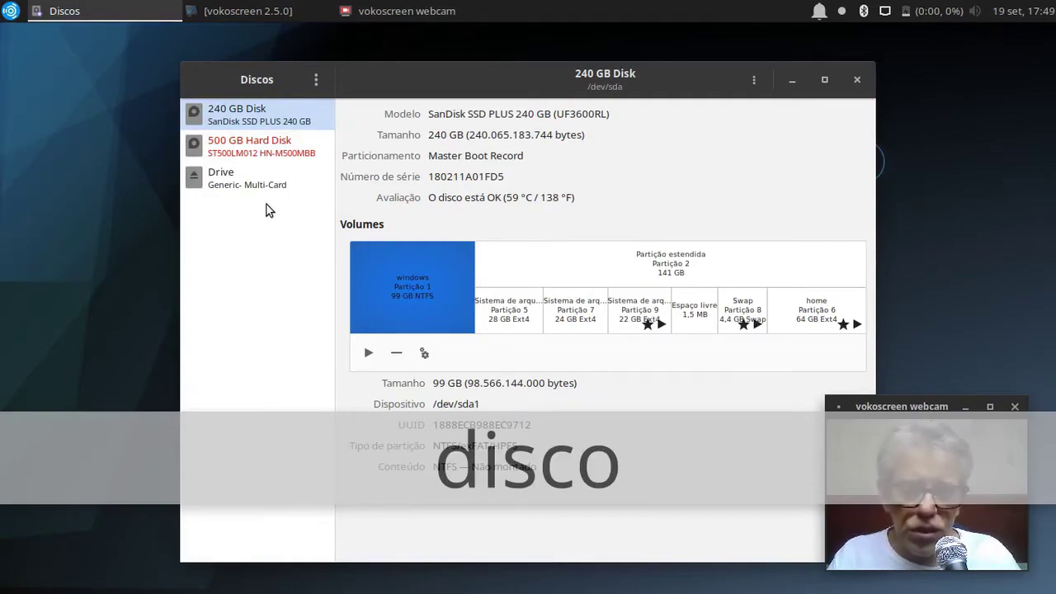
click(313, 145)
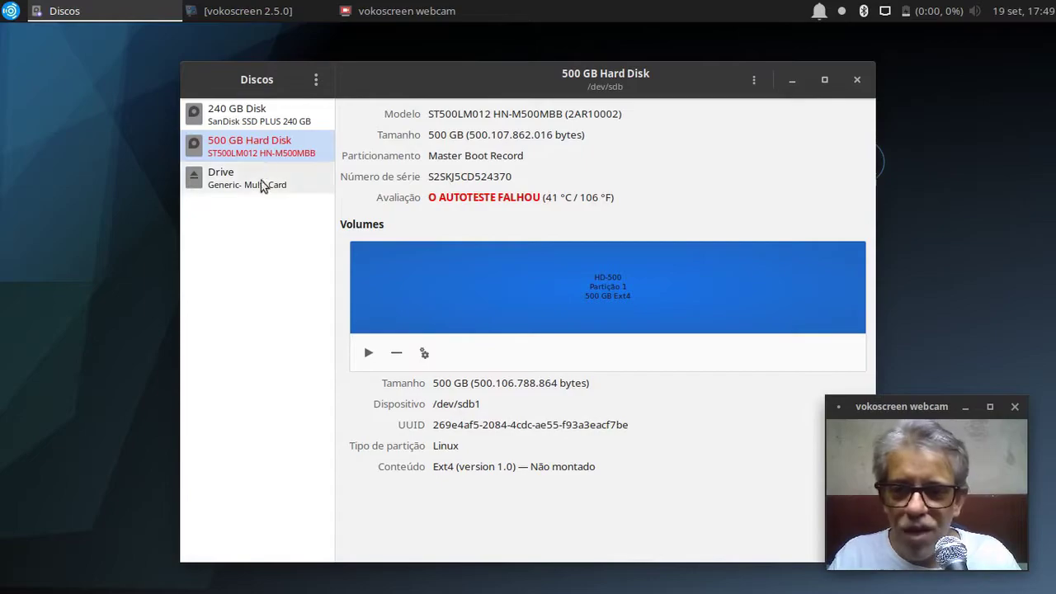
click(254, 126)
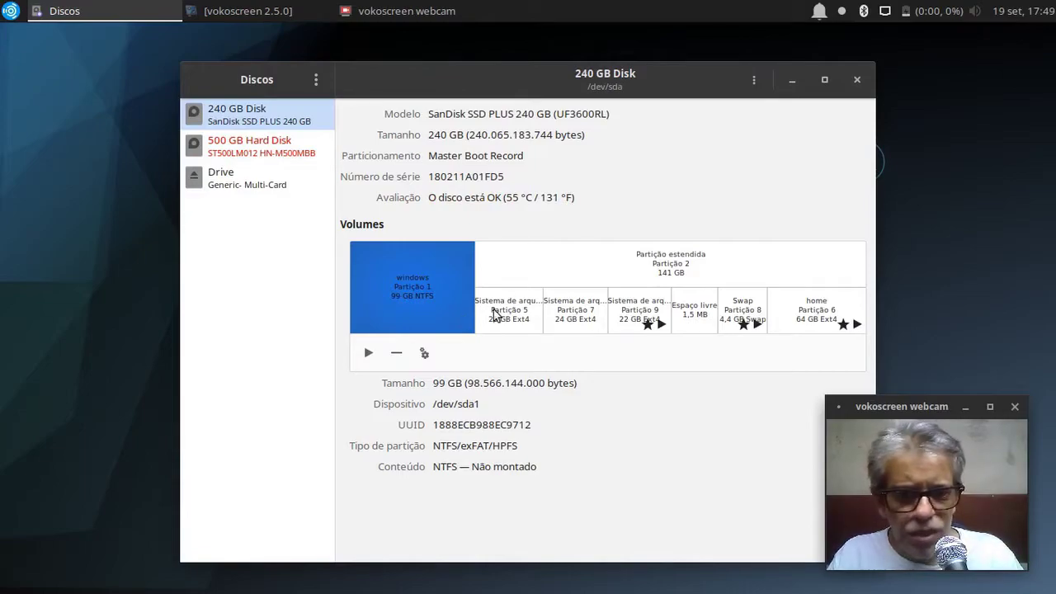
Inspect each 240 GB partition: windows, Partições 5, 7, 9, Swap, free space and home.
click(405, 284)
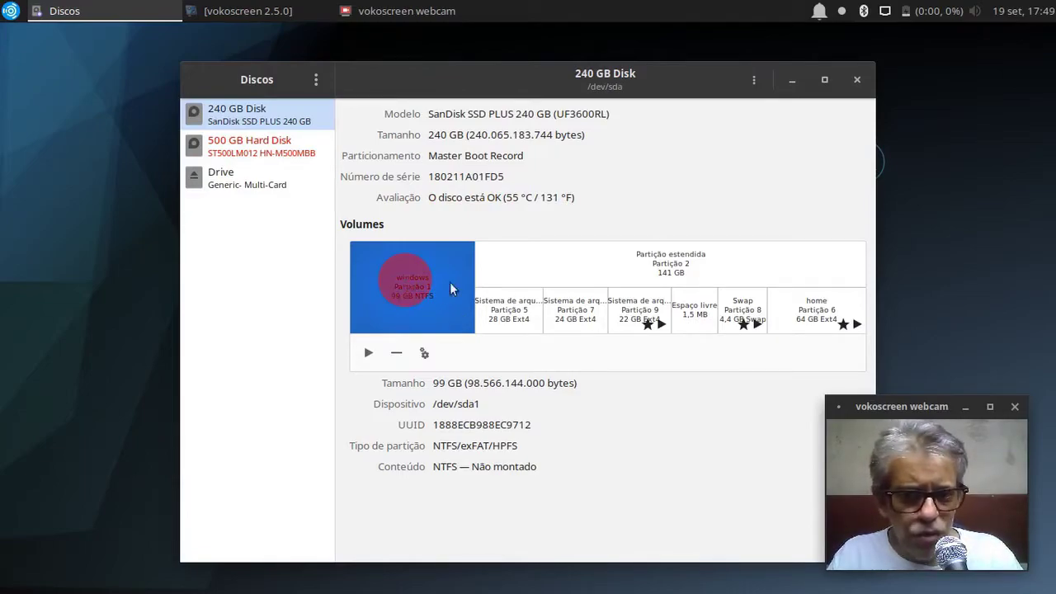
click(509, 311)
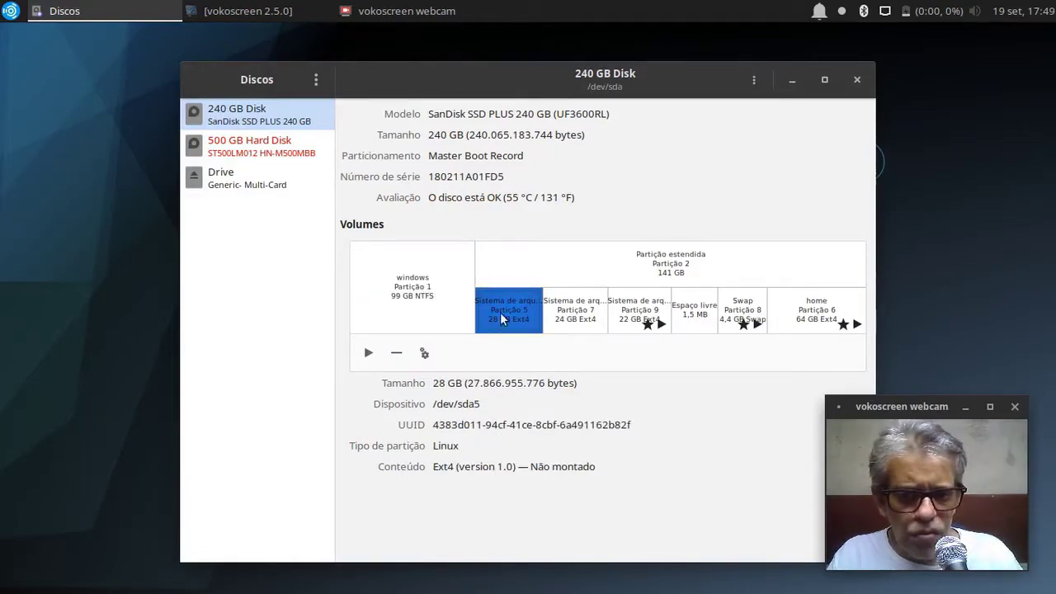
click(569, 318)
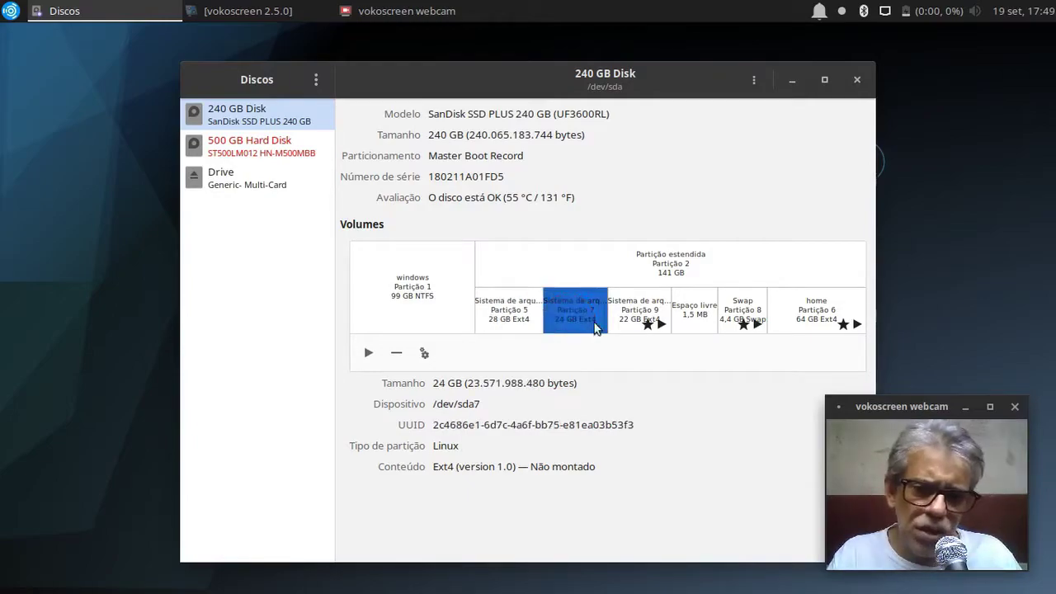
click(637, 322)
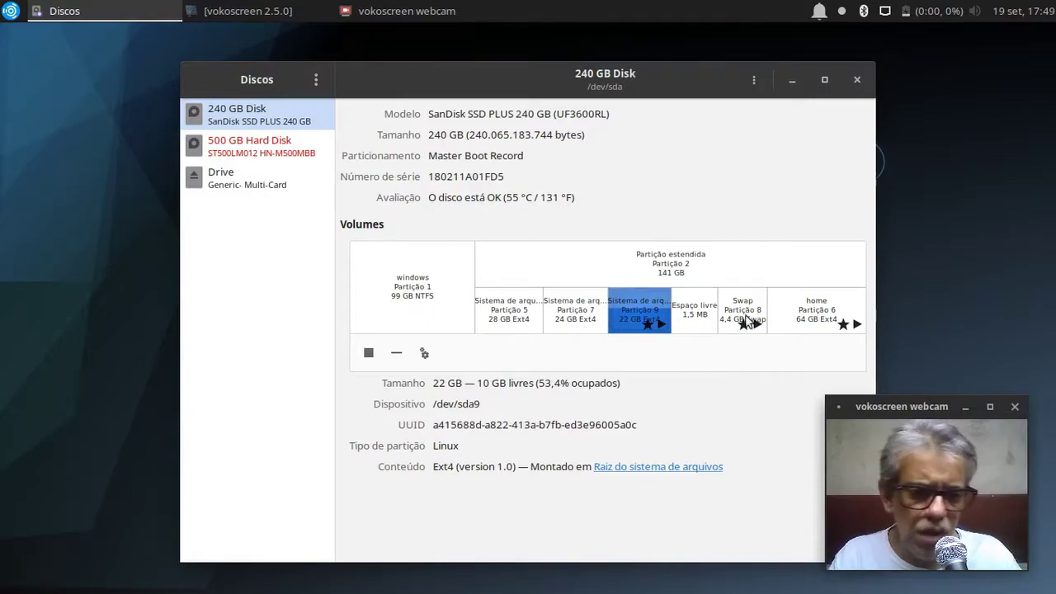
click(736, 316)
click(694, 312)
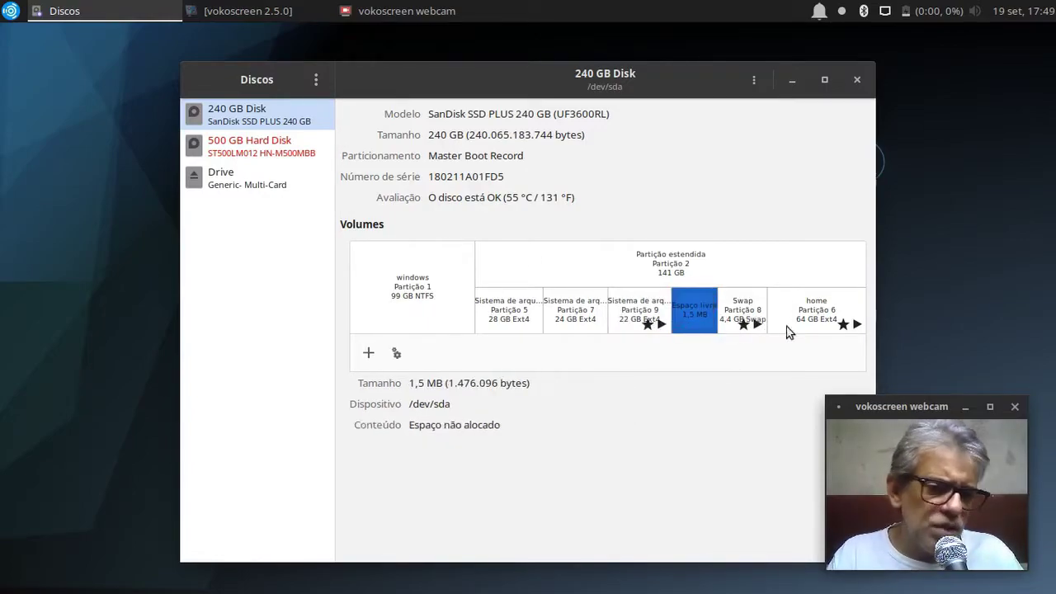
click(817, 312)
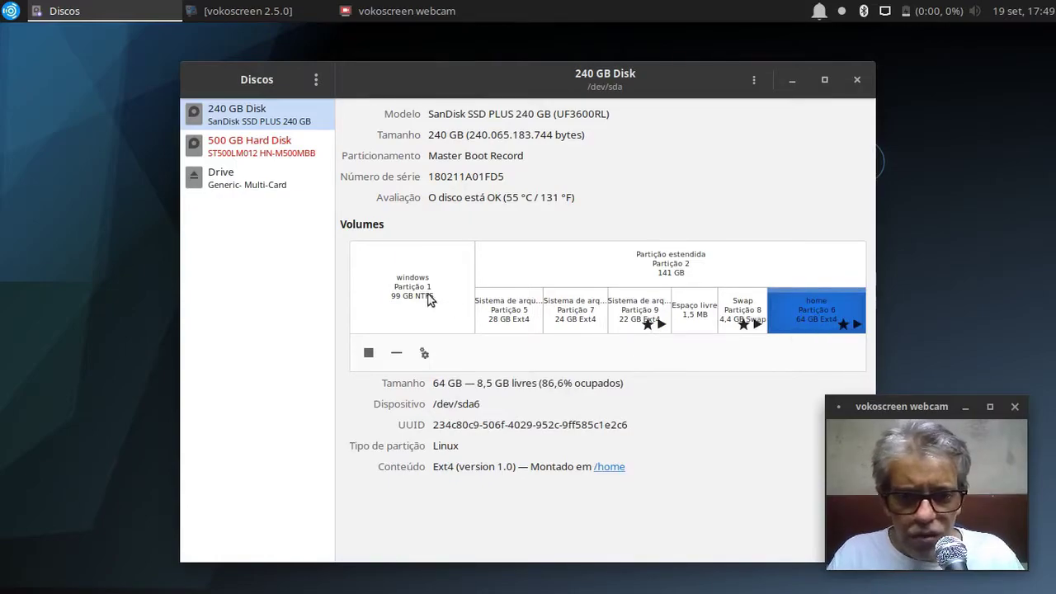
click(701, 312)
click(643, 310)
click(559, 313)
click(517, 303)
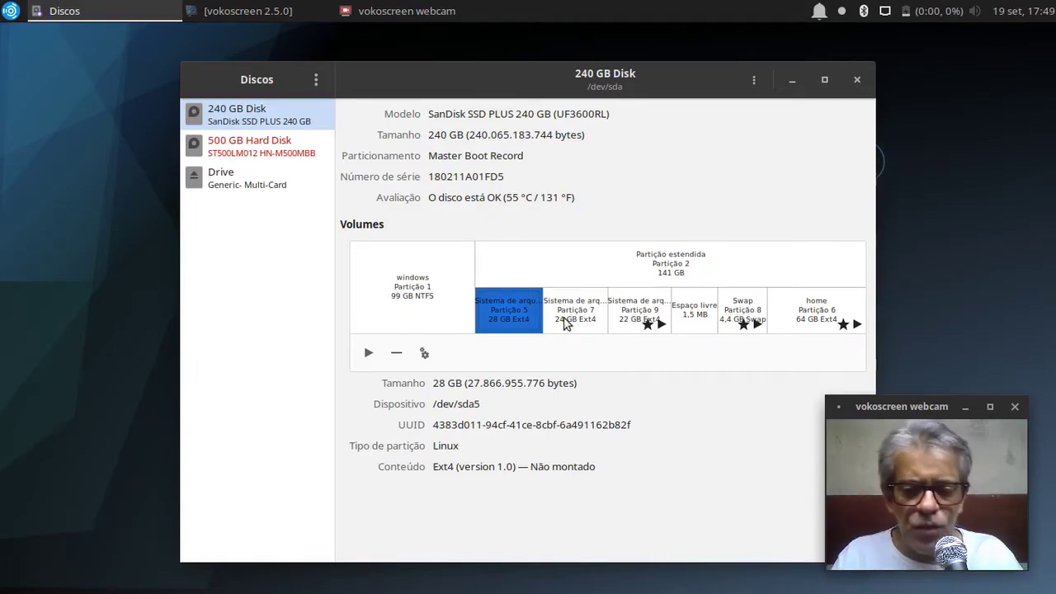
Open the mount options editor for the windows partition (Partição 1).
click(426, 352)
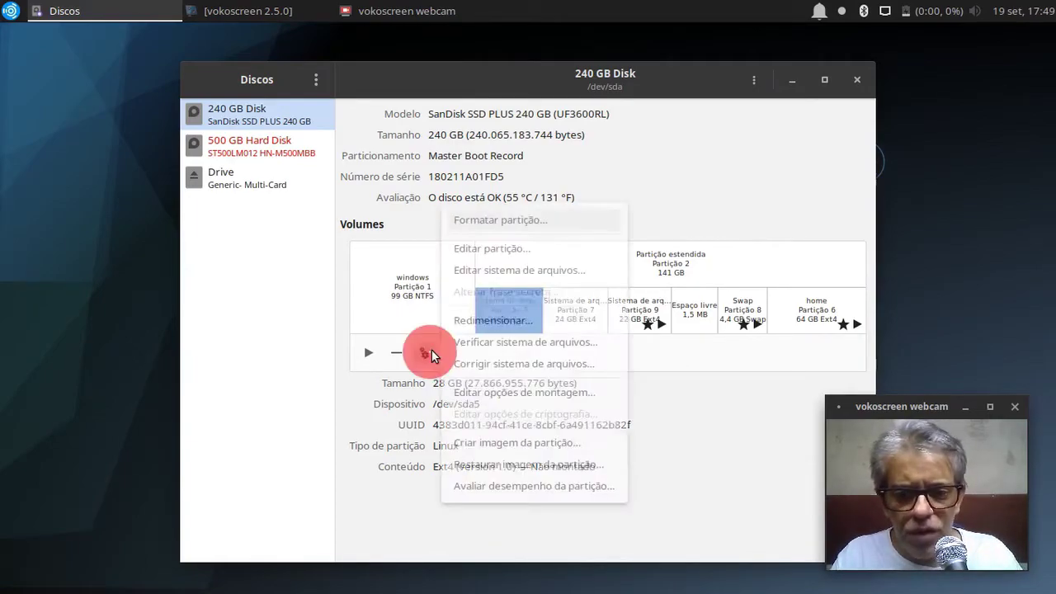
key(Escape)
click(435, 310)
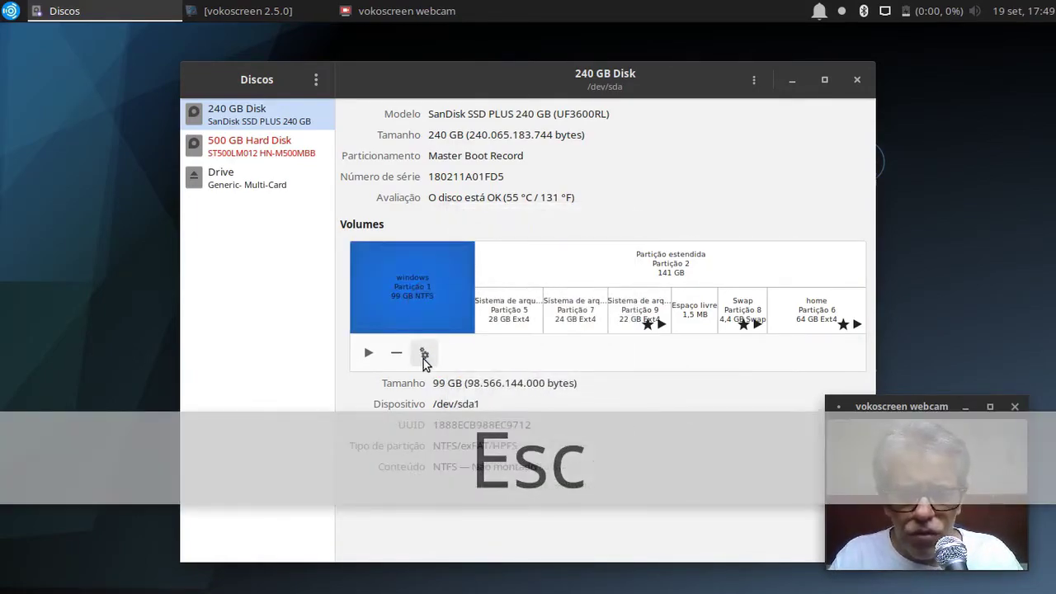
click(423, 353)
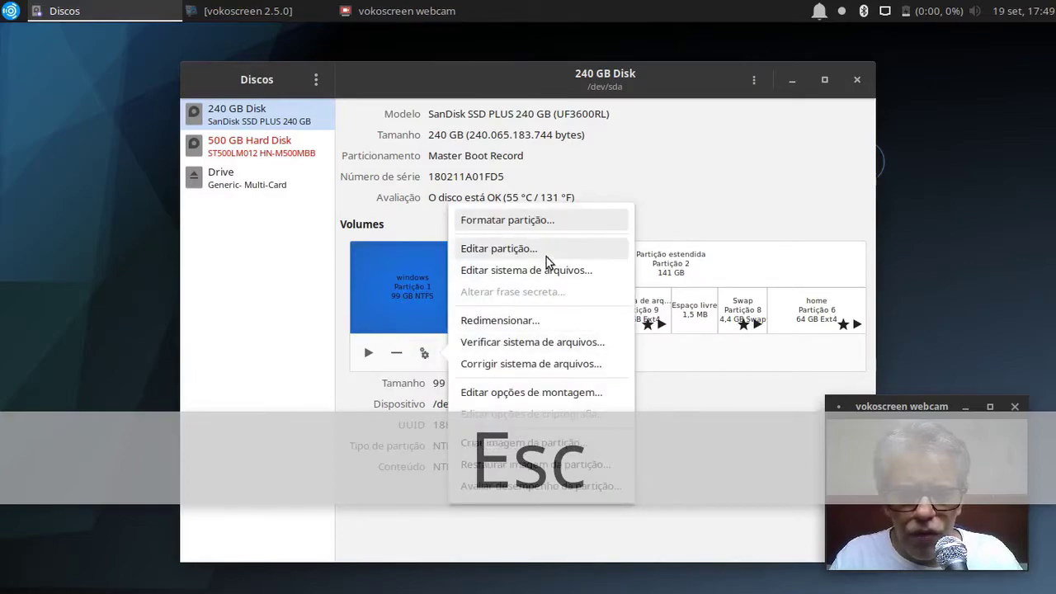
click(552, 395)
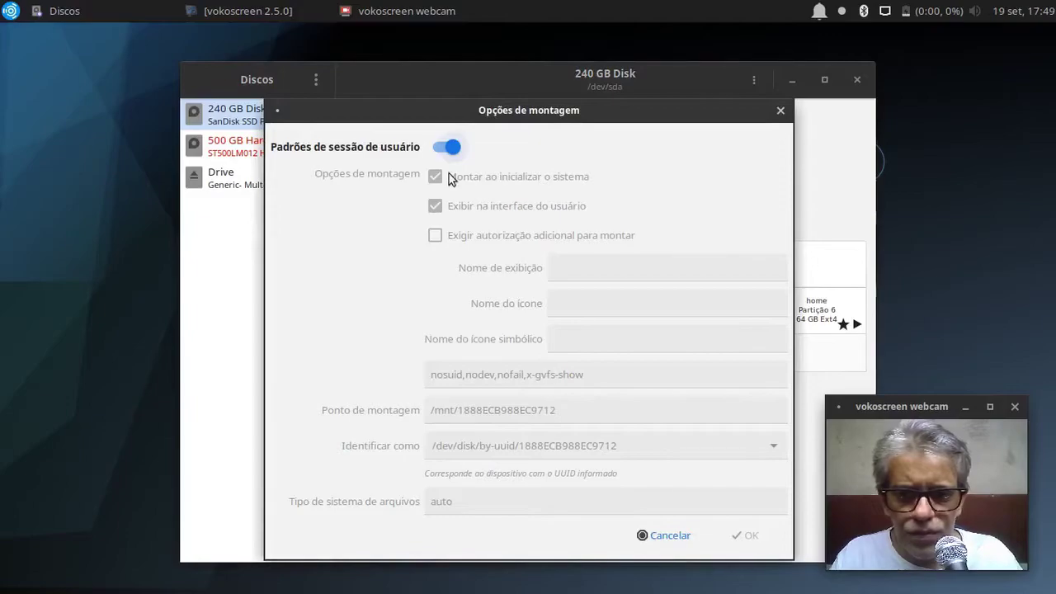
Mount windows at startup as LABEL=windows on /mnt/windows, authenticate, then view Partição 5.
click(442, 148)
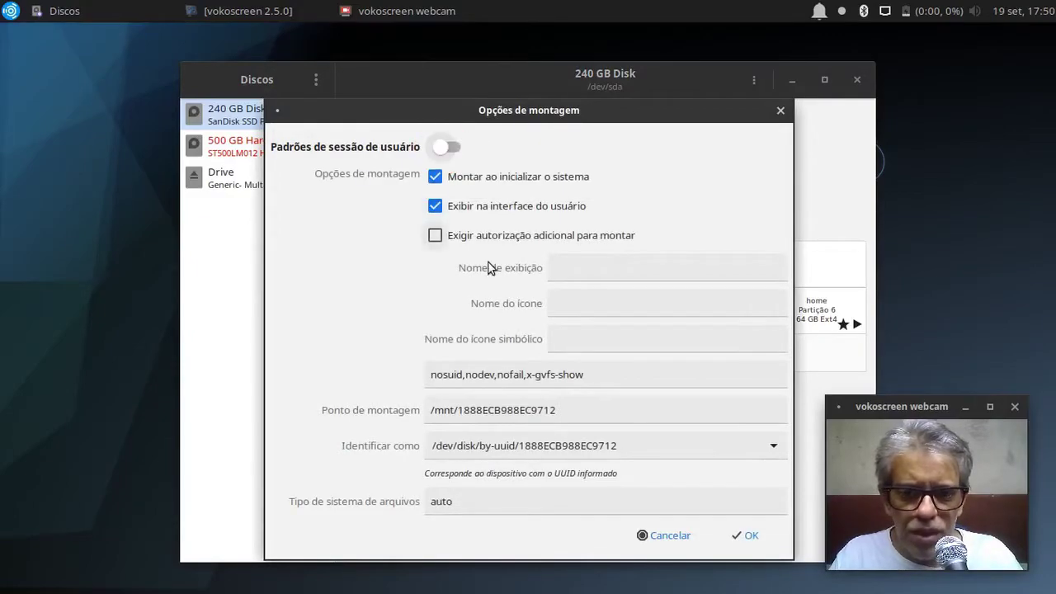
click(767, 445)
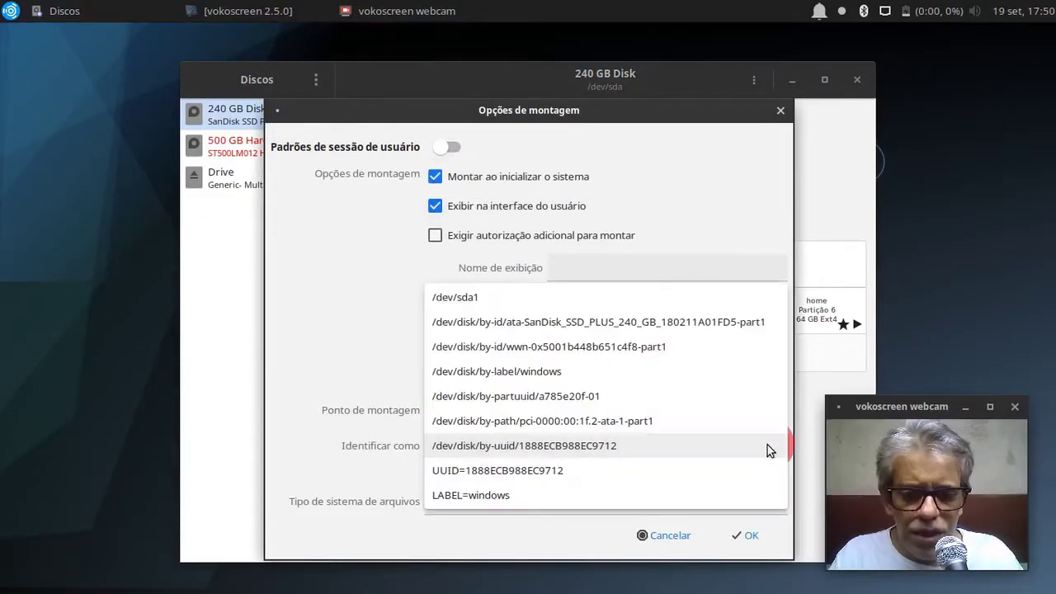
click(461, 498)
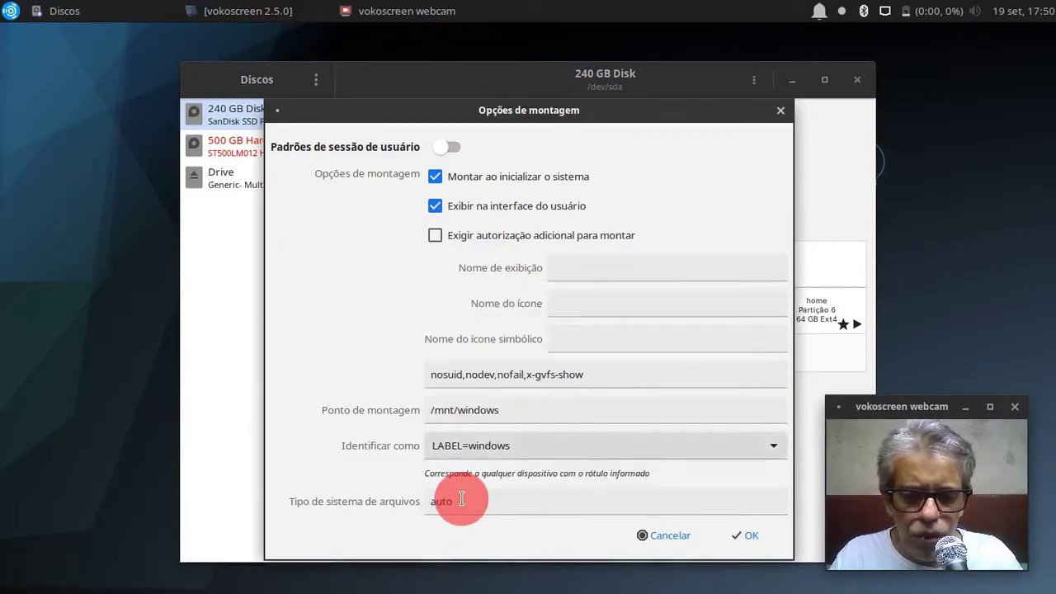
click(509, 411)
drag(485, 412, 427, 416)
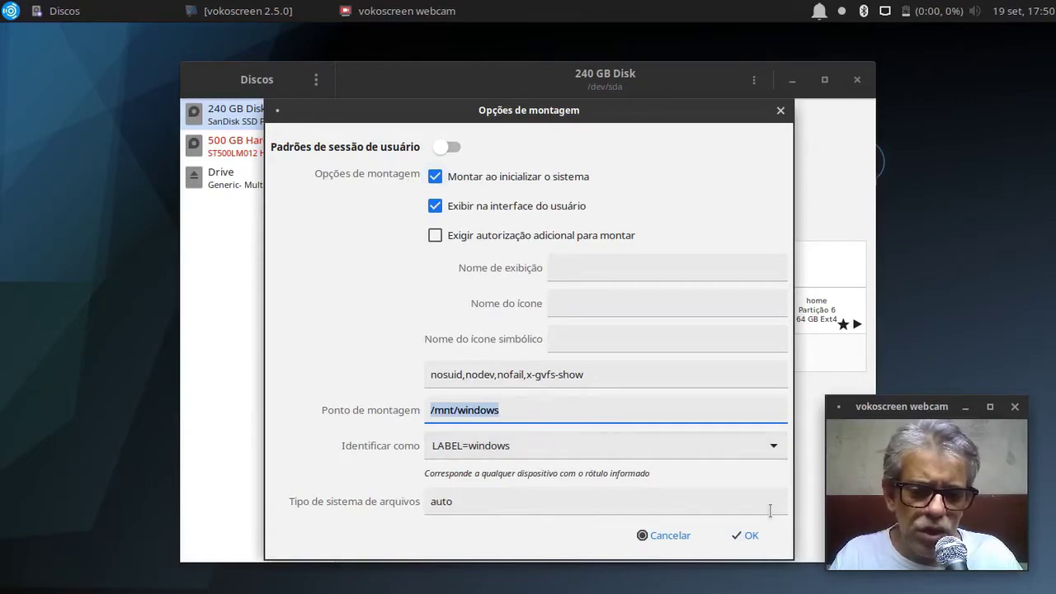
click(749, 533)
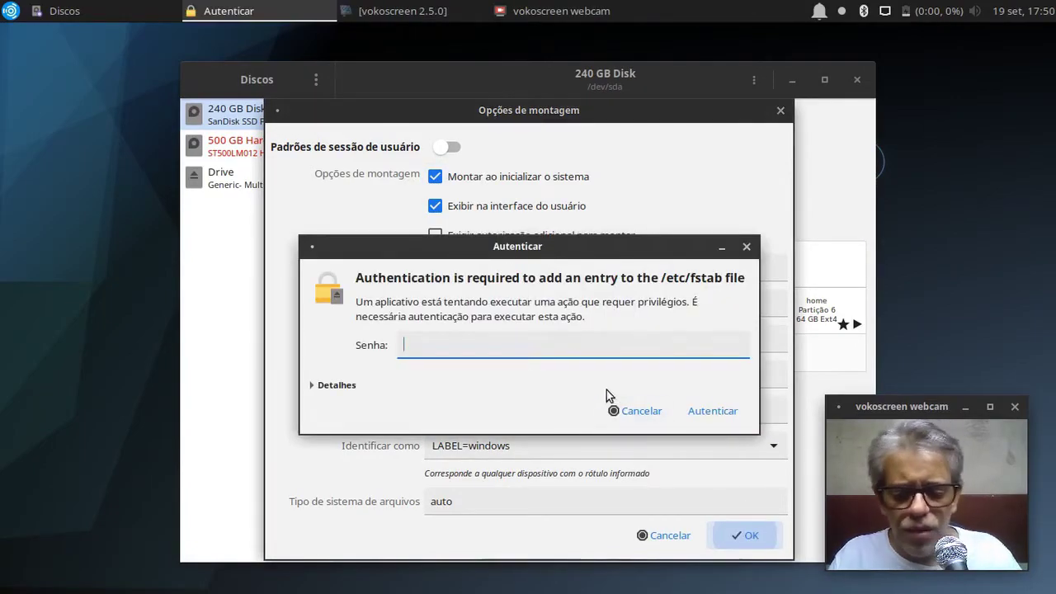
key(Return)
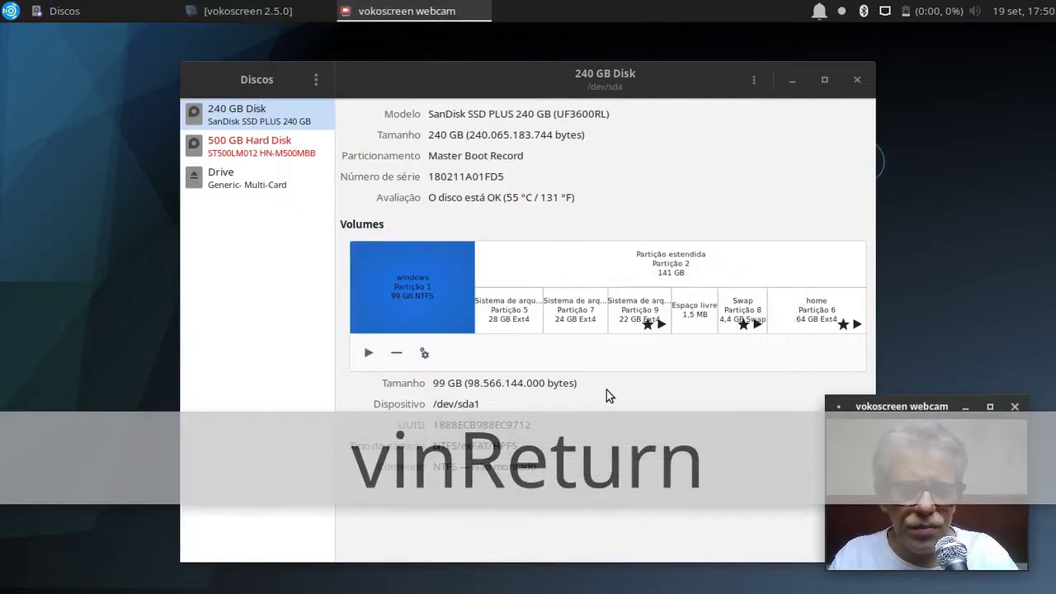
click(502, 320)
triple_click(478, 405)
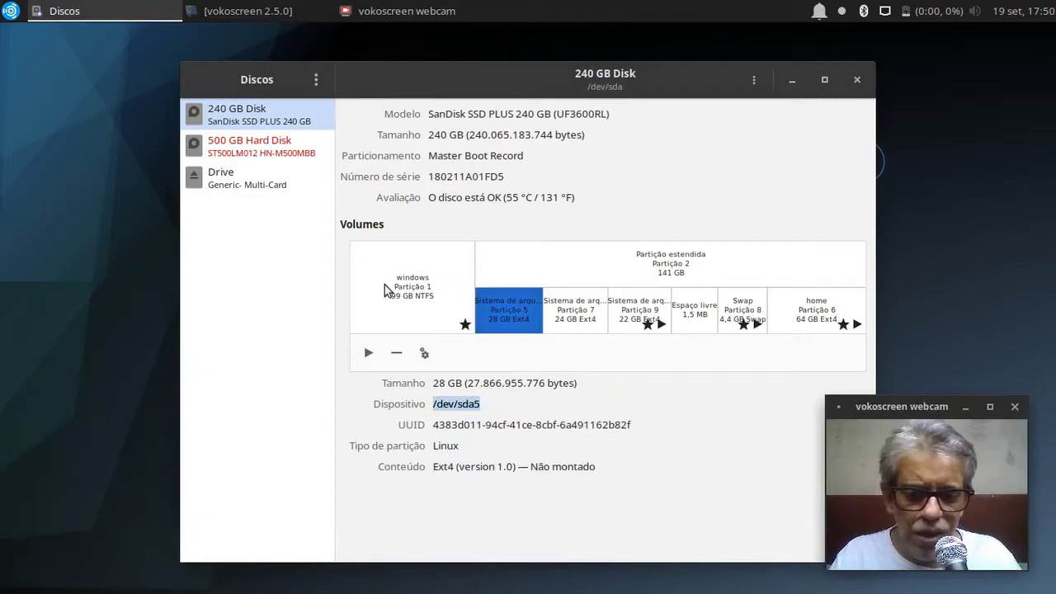
Open the file manager, mount the 24 GB volume, and bring Discos back to front.
click(10, 11)
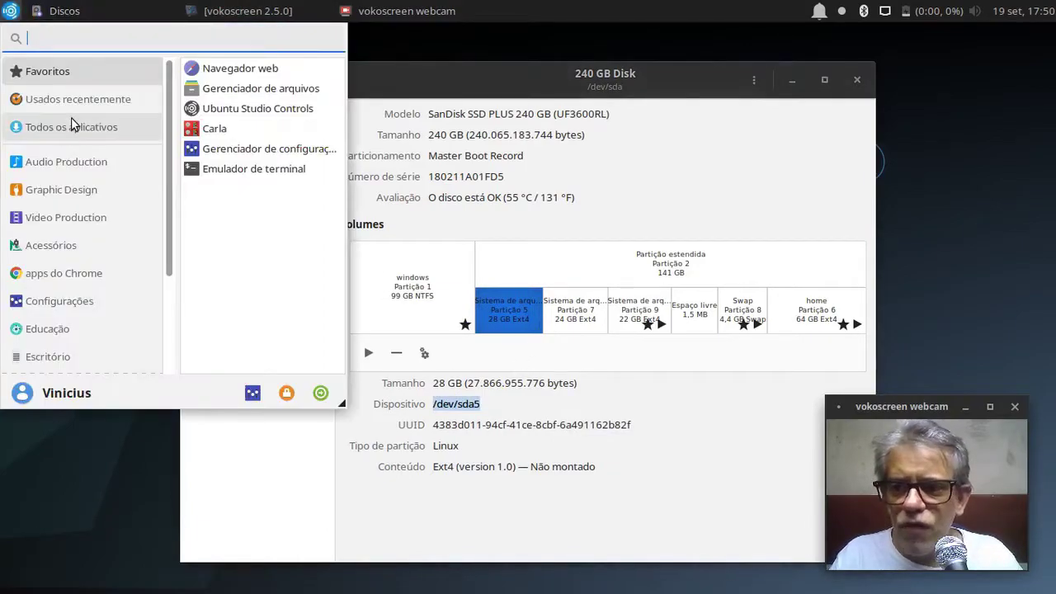
click(224, 91)
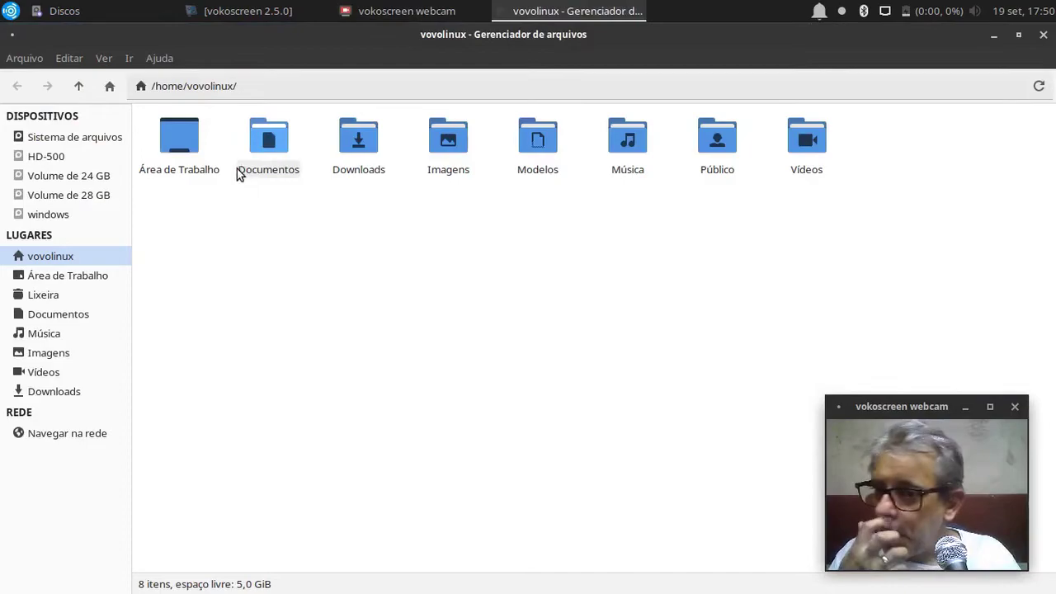
click(86, 179)
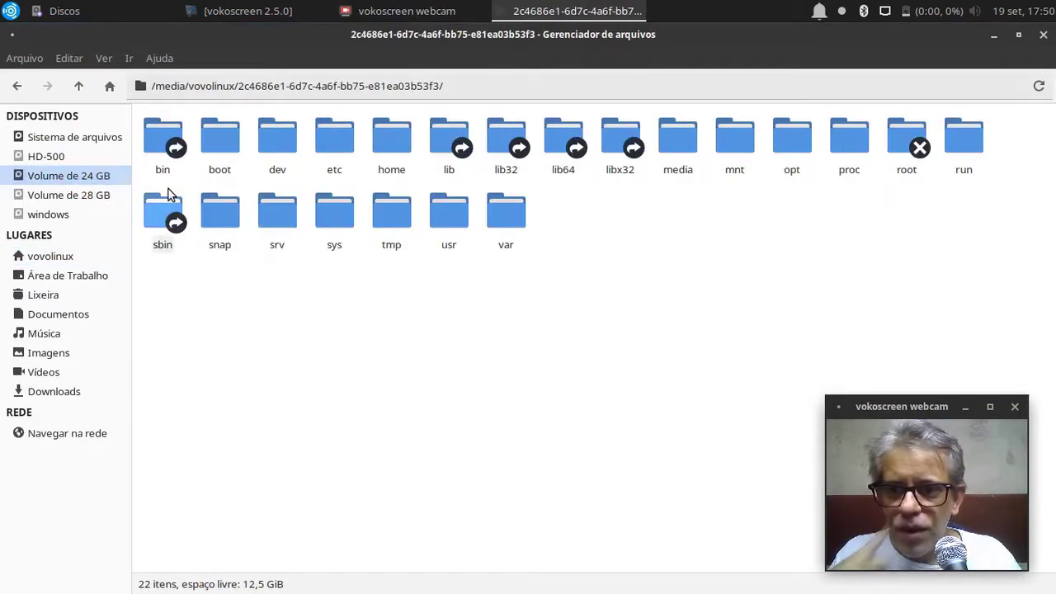
key(alt+Tab)
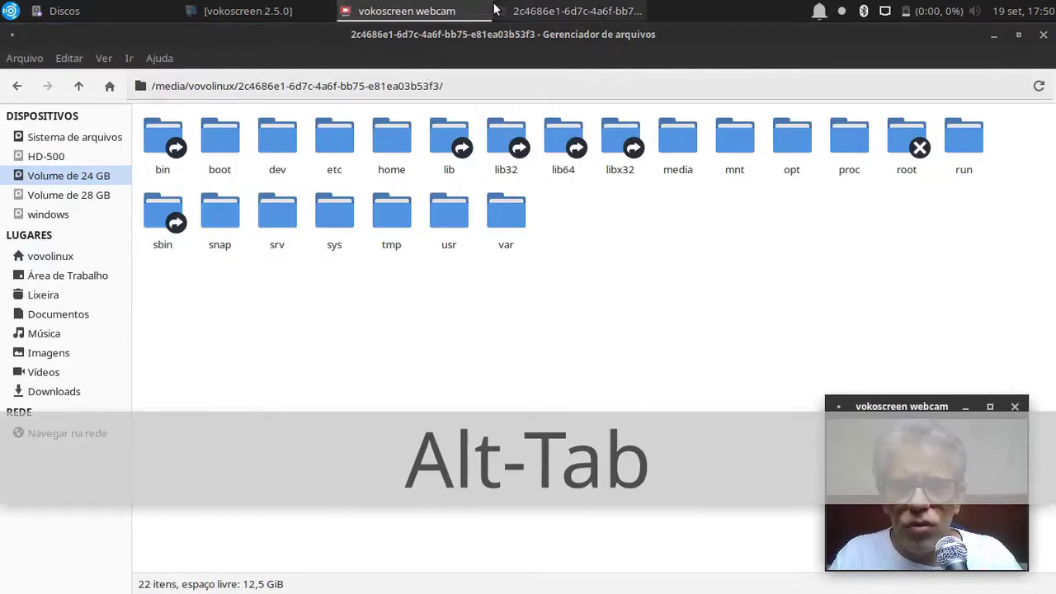
click(54, 11)
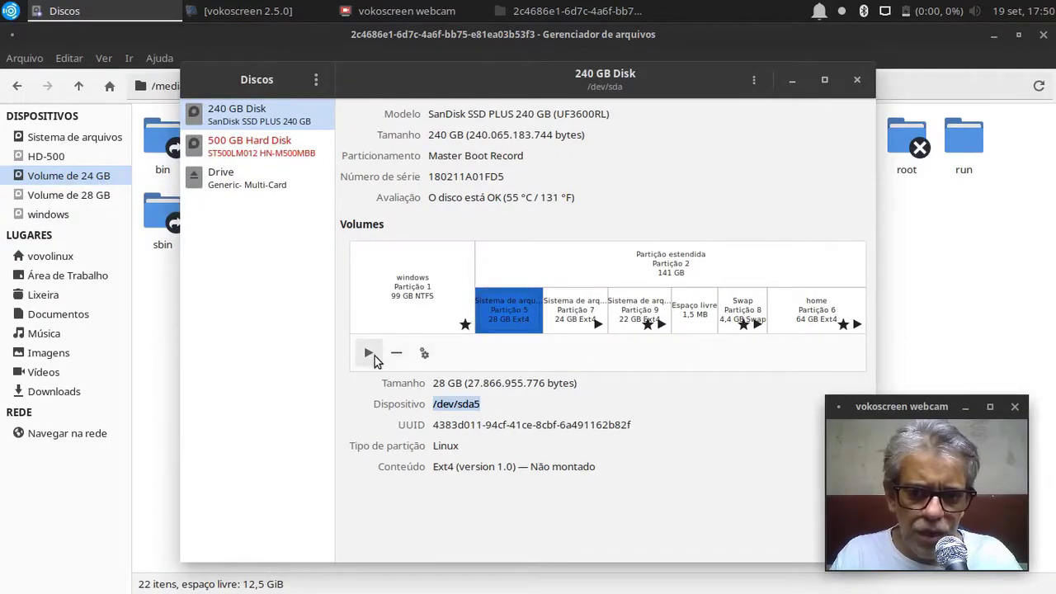
Verify Partição 7 is mounted, then return to the file manager and pick the etc folder.
click(569, 324)
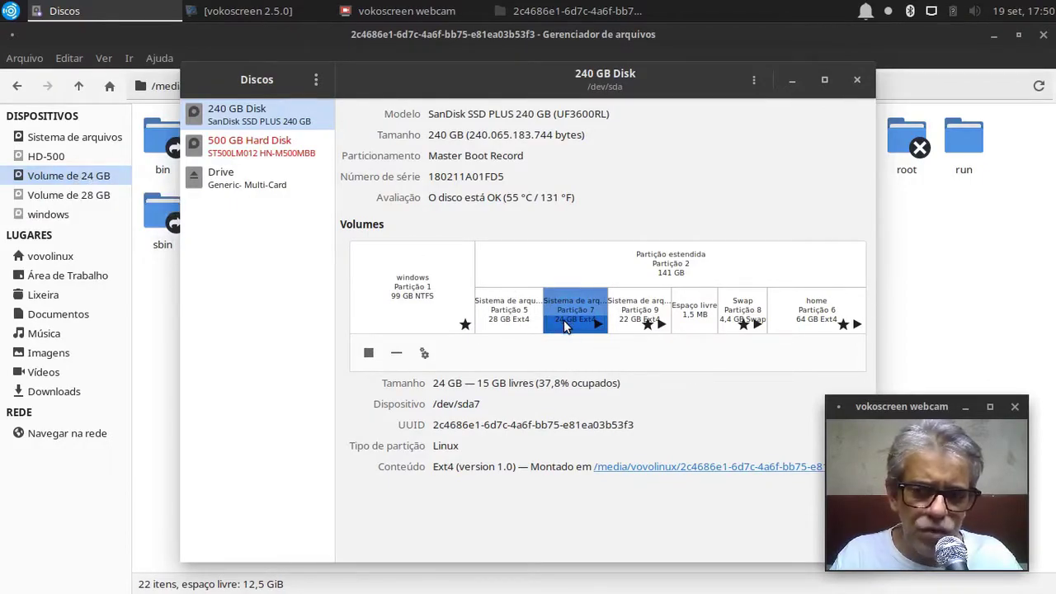
click(99, 175)
click(315, 289)
Open etc/os-release in Mousepad, select the KDE neon PRETTY_NAME value, and close it.
double_click(335, 138)
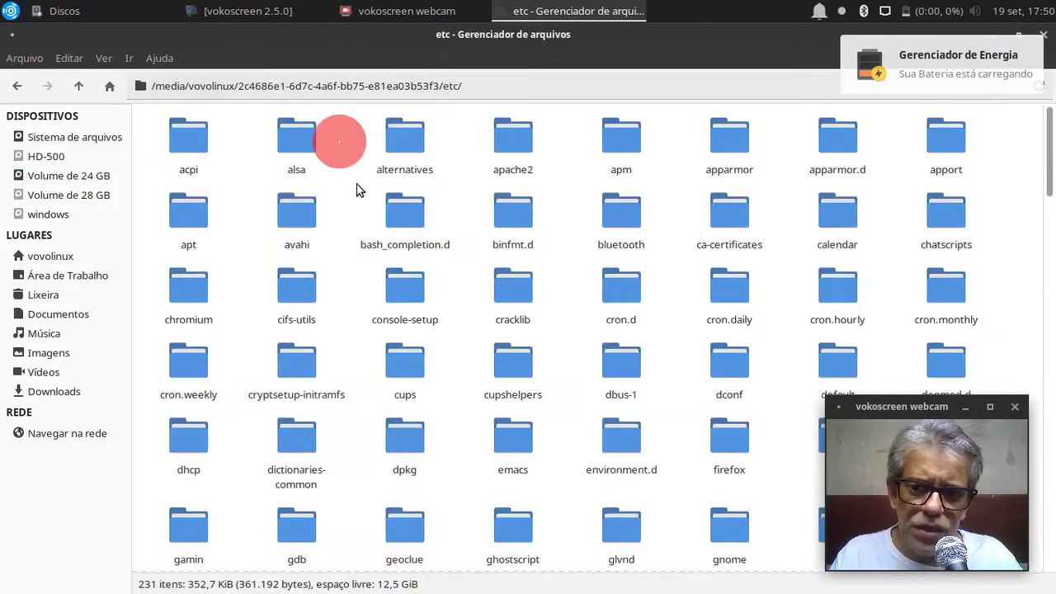
click(378, 224)
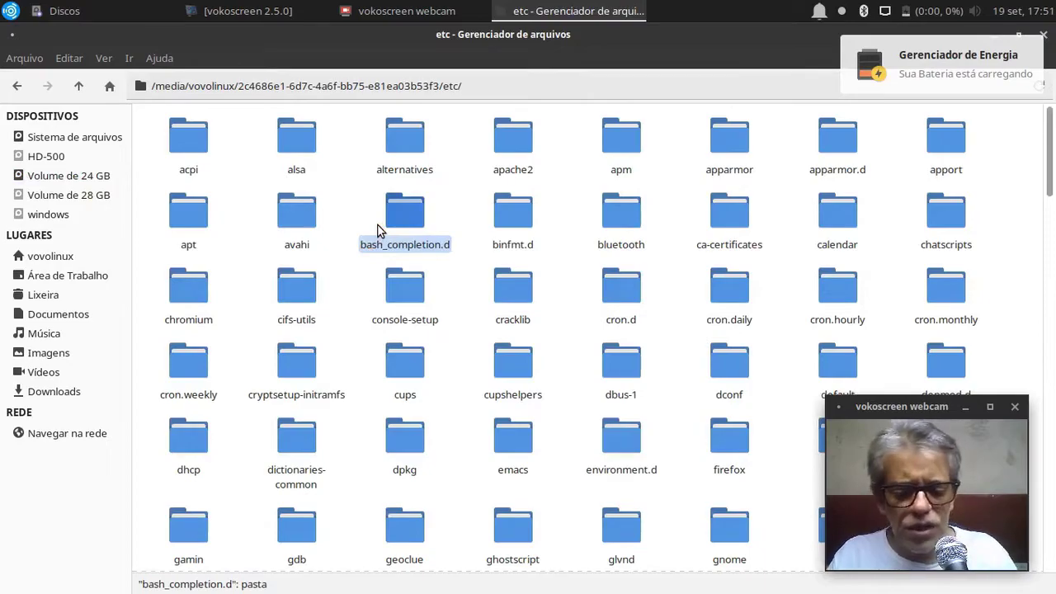
text(os-)
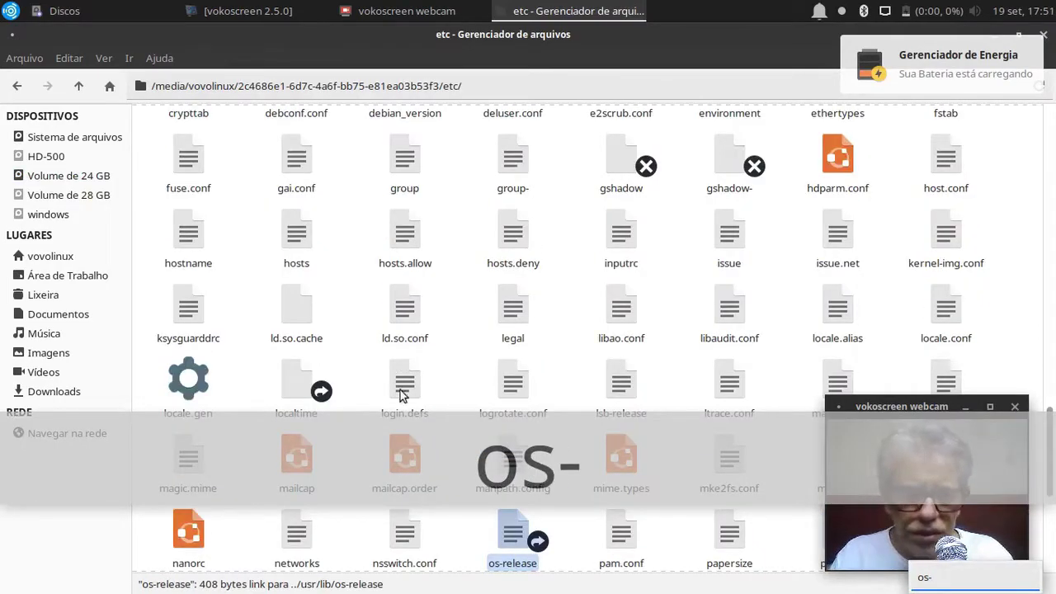
click(515, 536)
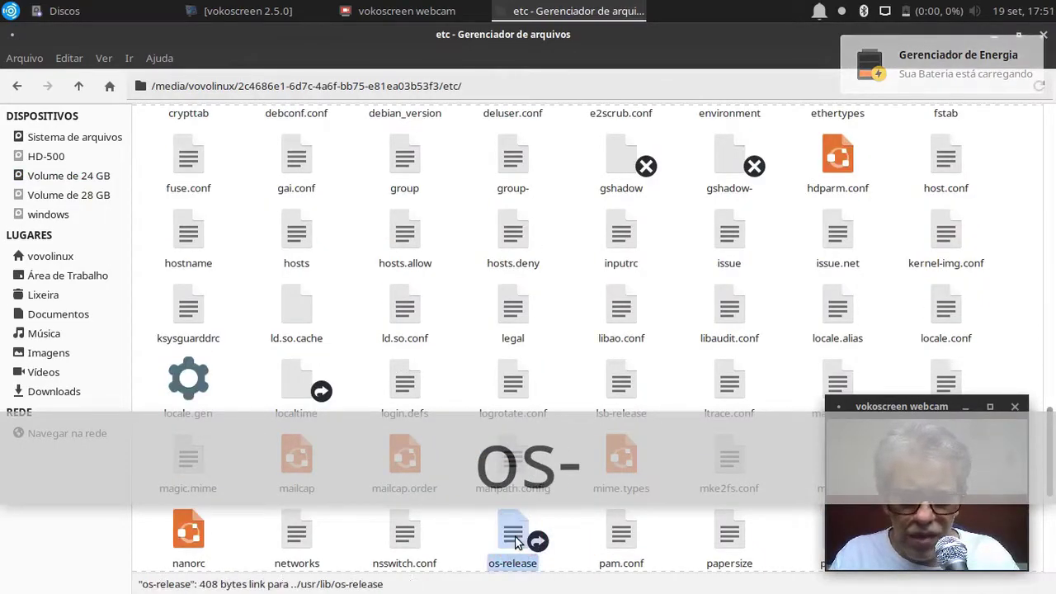
double_click(515, 538)
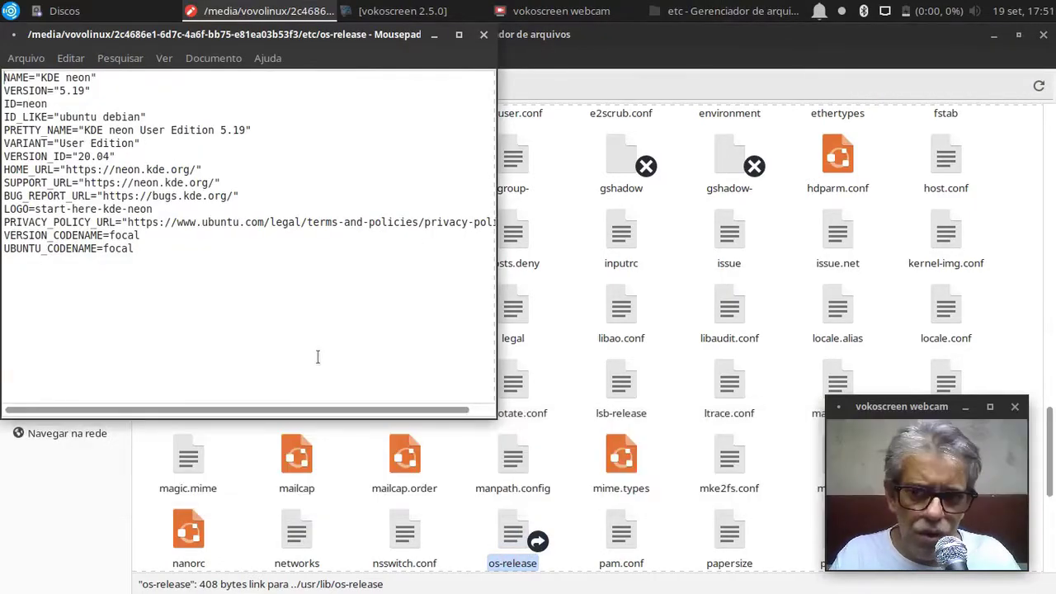
click(258, 132)
key(ctrl+shift+Left)
key(ctrl+shift+Left)
key(ctrl+shift+Left)
key(ctrl+shift+Left)
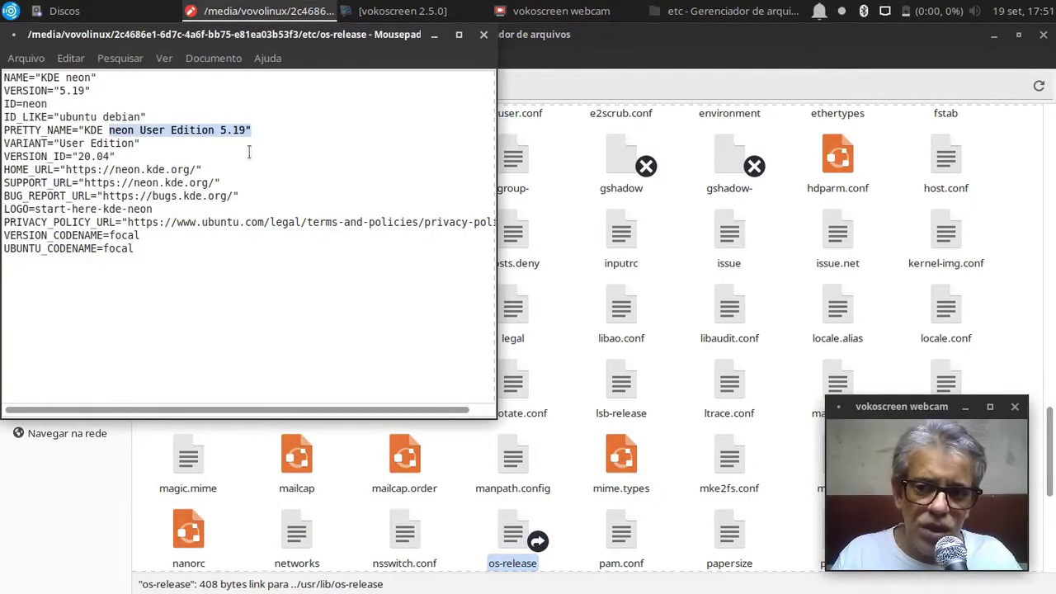
click(480, 36)
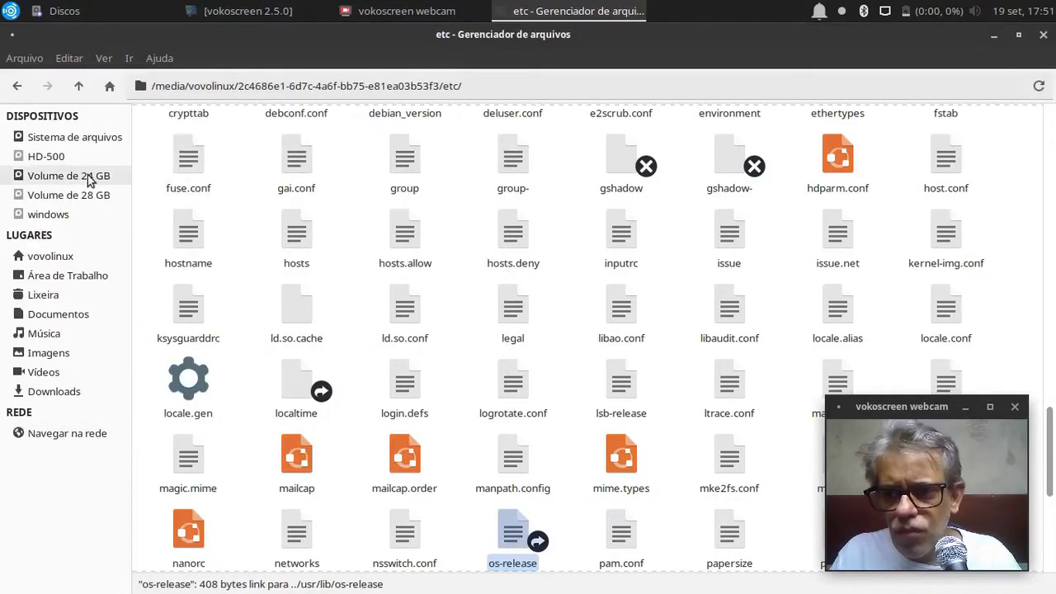
Unmount Partição 7, review its Identificar como mount options, and cancel without changes.
click(106, 9)
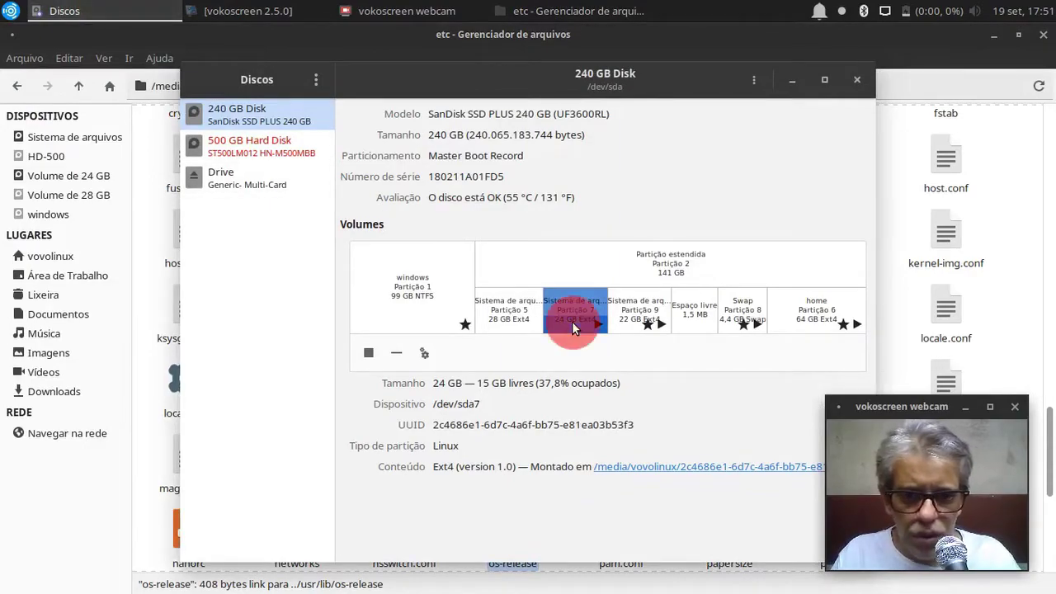
click(369, 353)
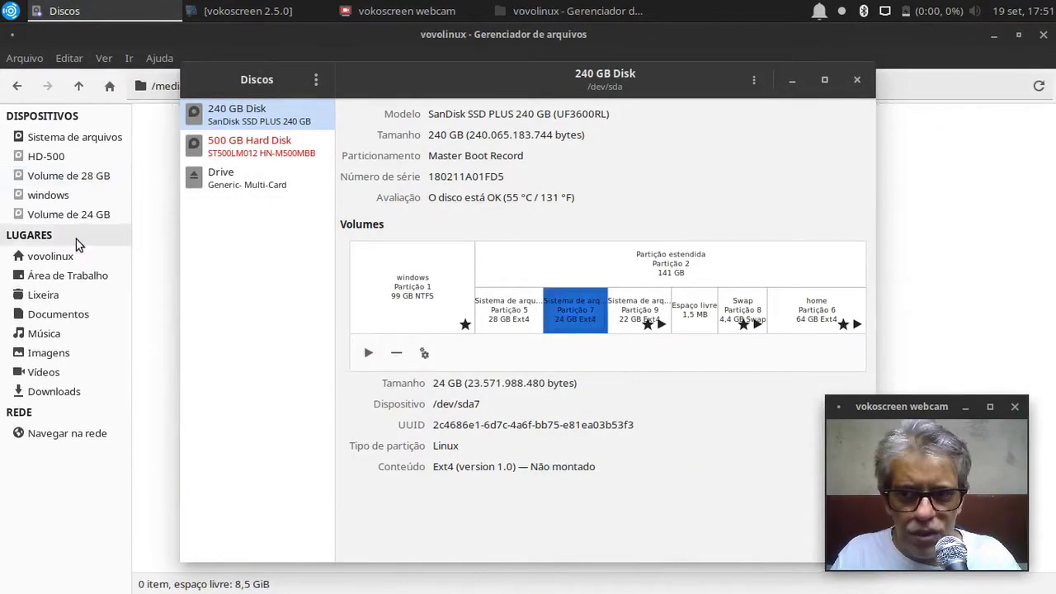
click(425, 355)
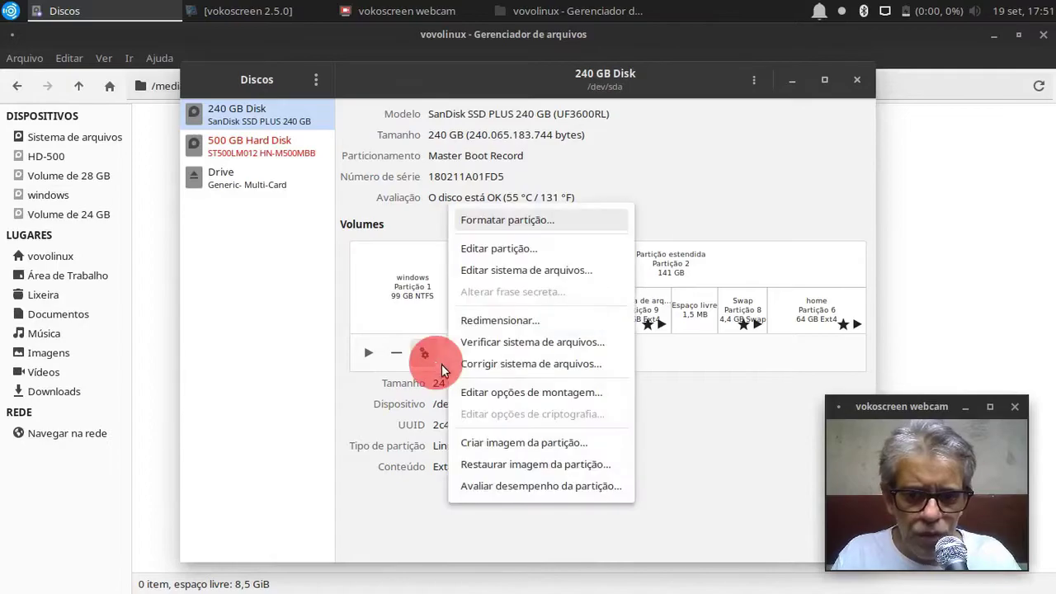
click(549, 392)
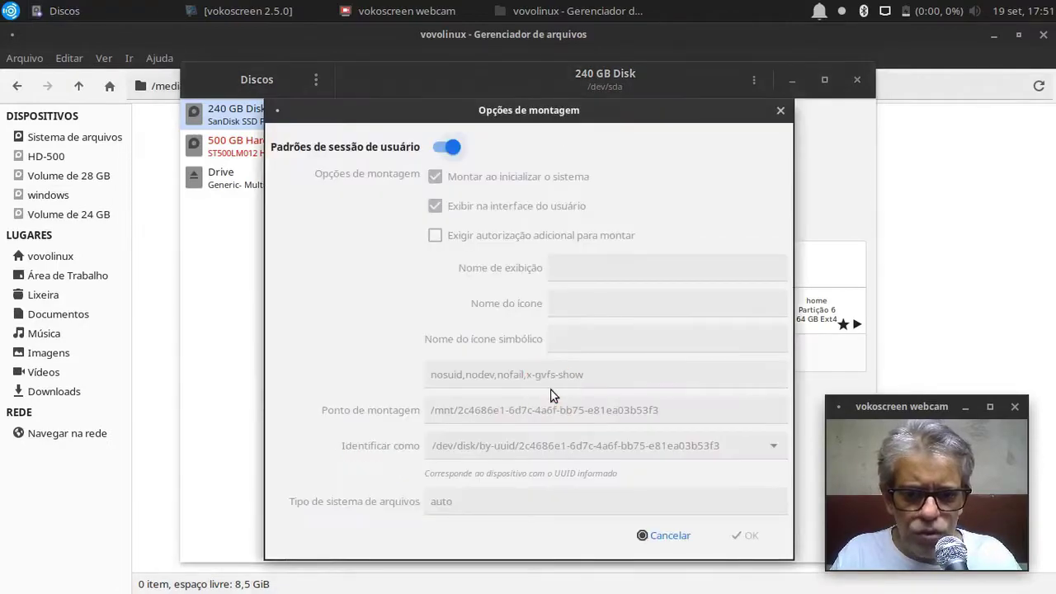
click(433, 147)
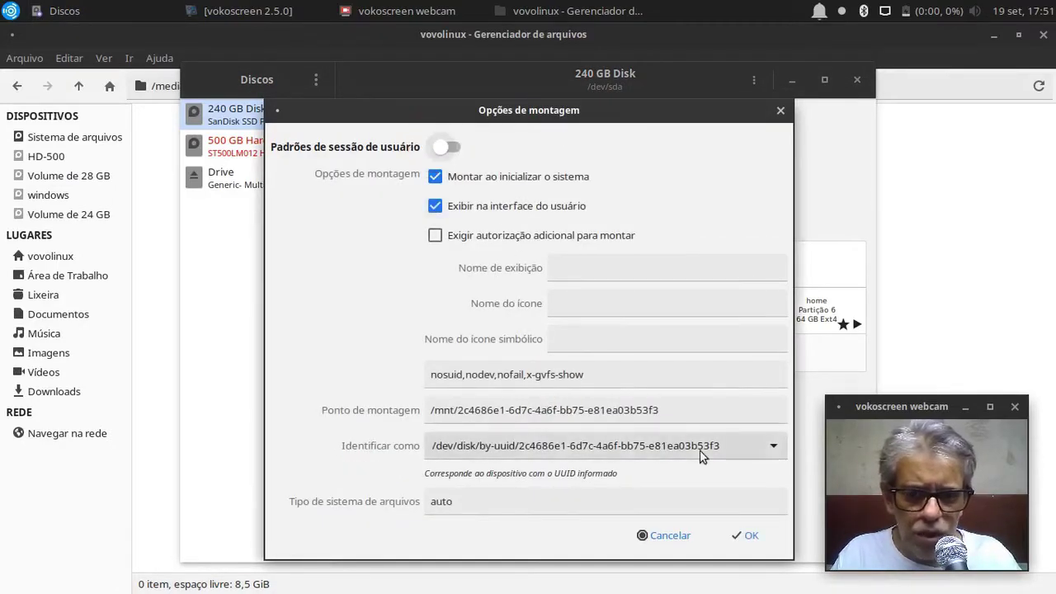
click(781, 447)
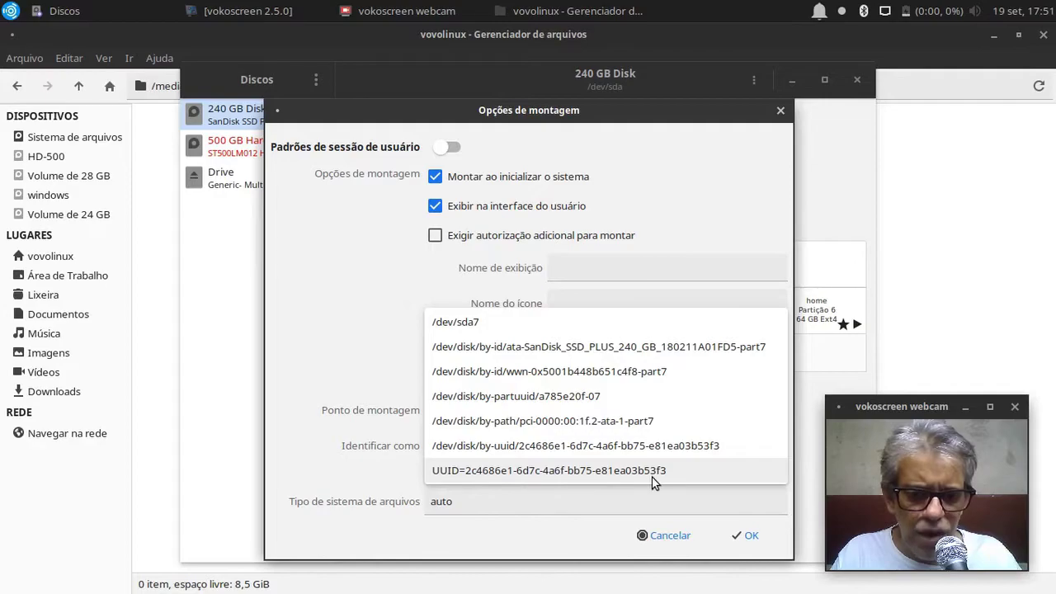
click(374, 344)
click(667, 537)
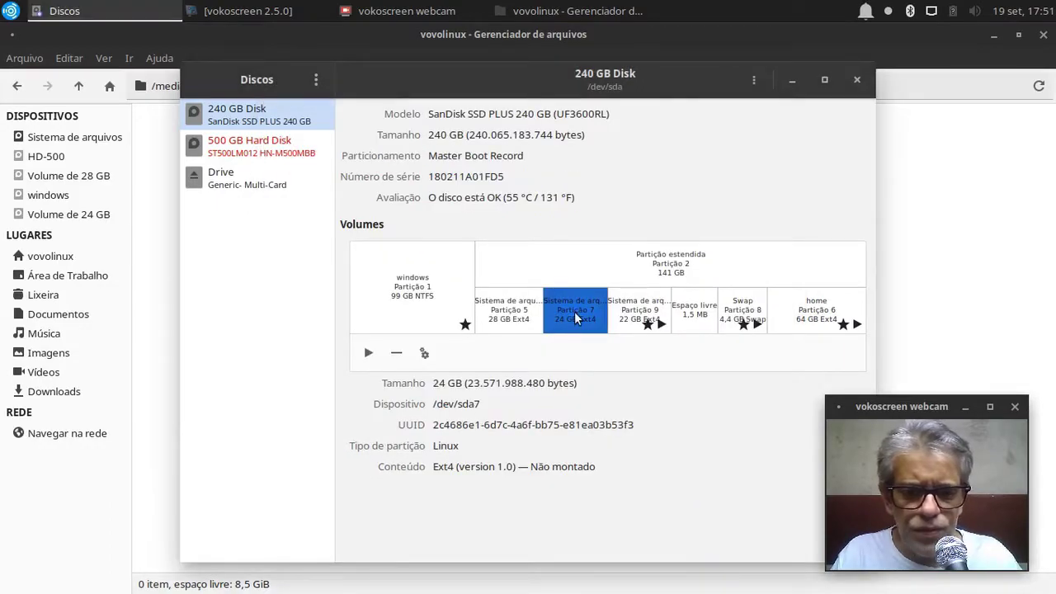
click(424, 352)
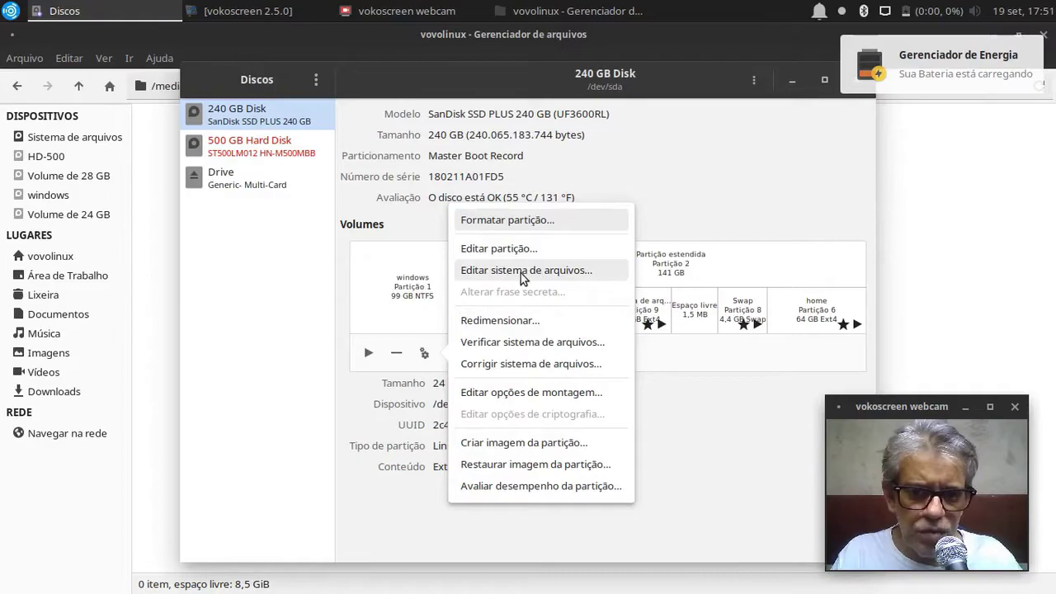
Relabel Partição 7's filesystem as neon, authenticating with the administrator password.
click(521, 271)
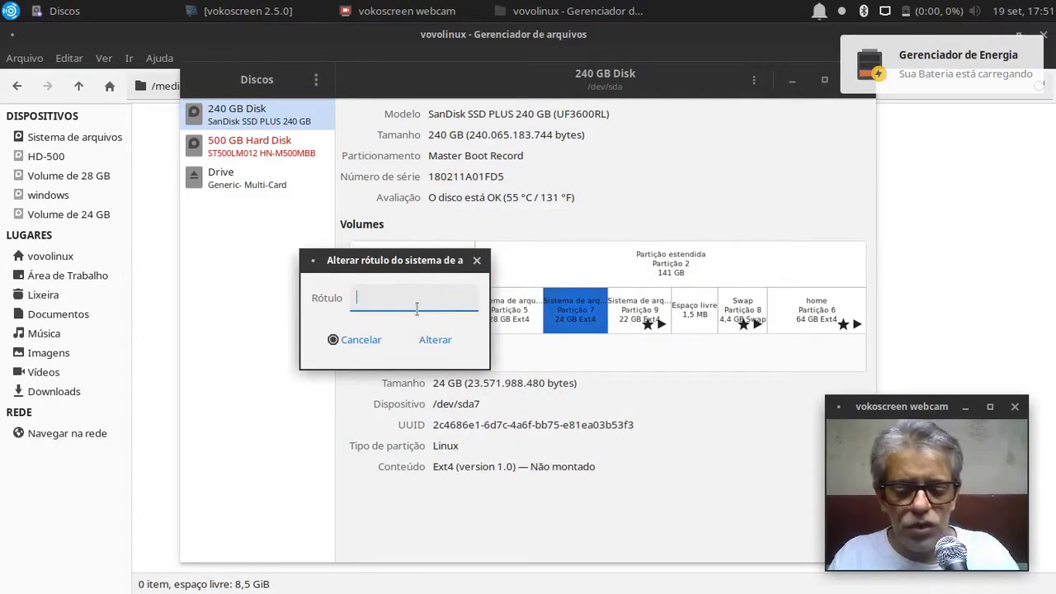
text(neon)
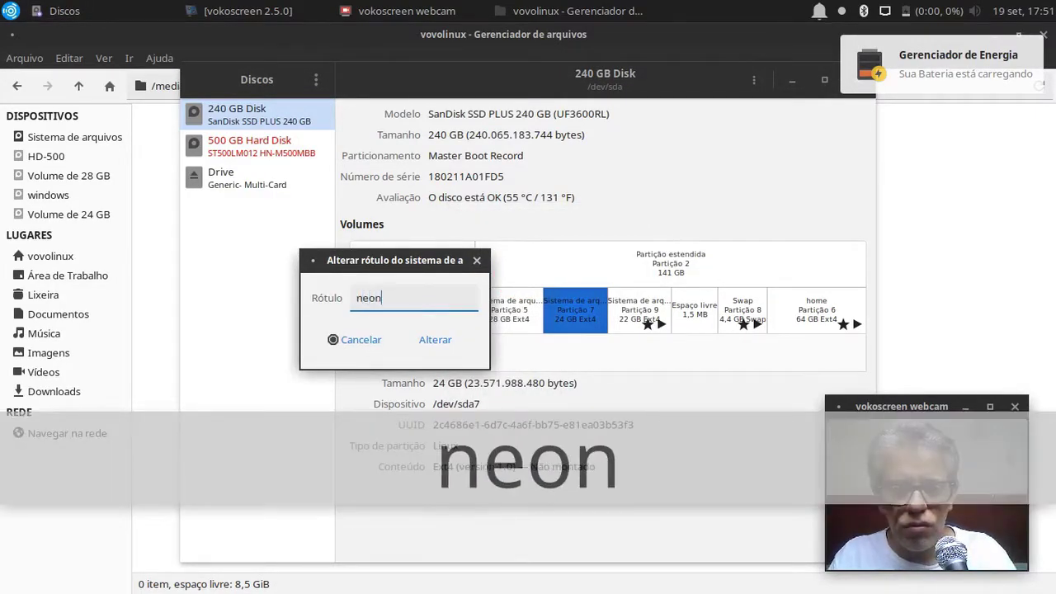
click(447, 340)
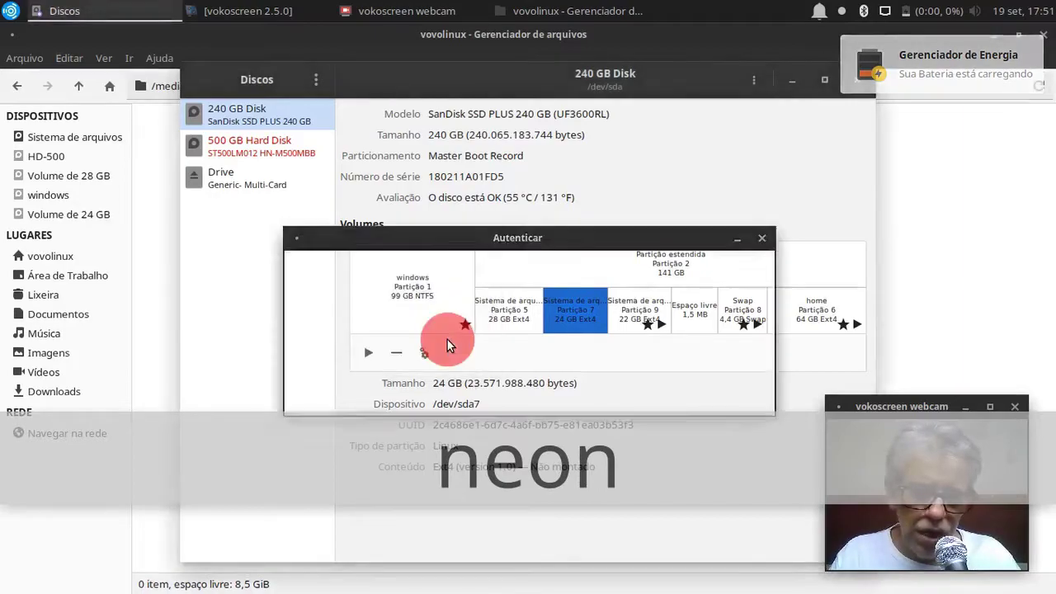
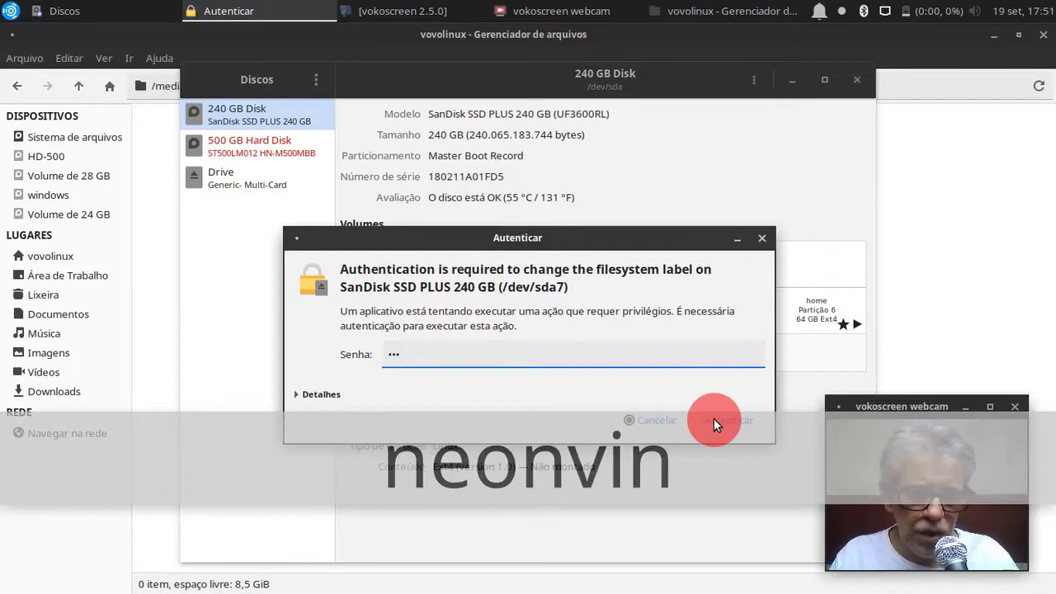
click(738, 419)
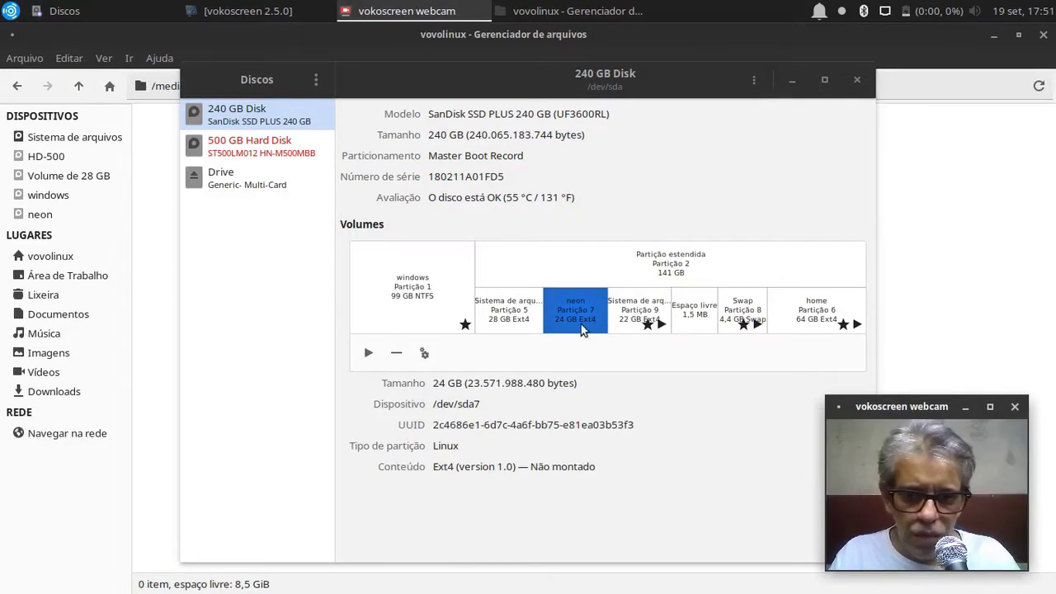
Reopen the label editor to confirm neon, then close it unchanged.
click(424, 352)
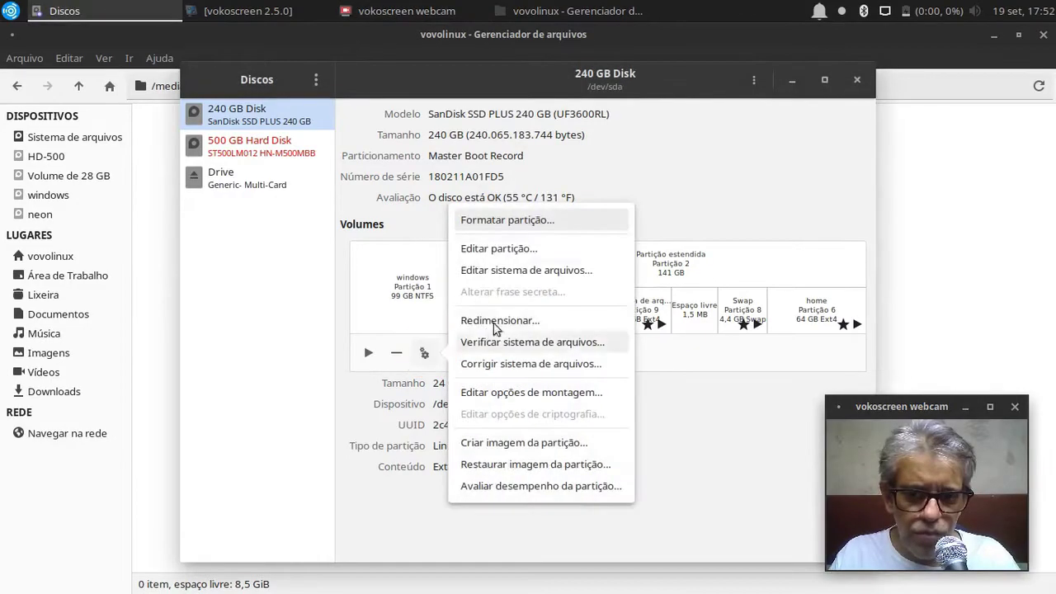
click(529, 272)
click(400, 297)
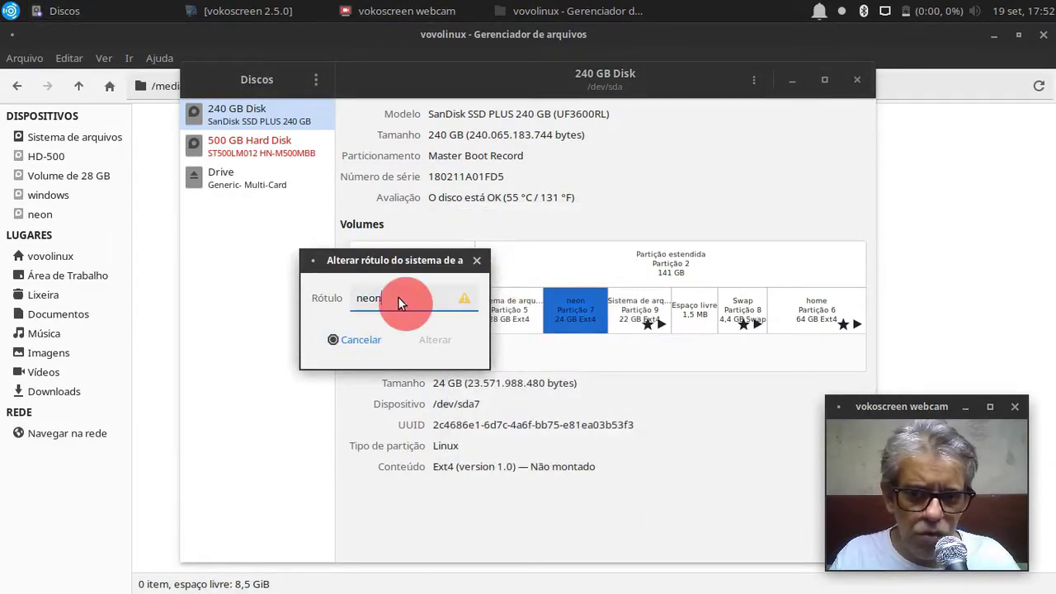
click(477, 260)
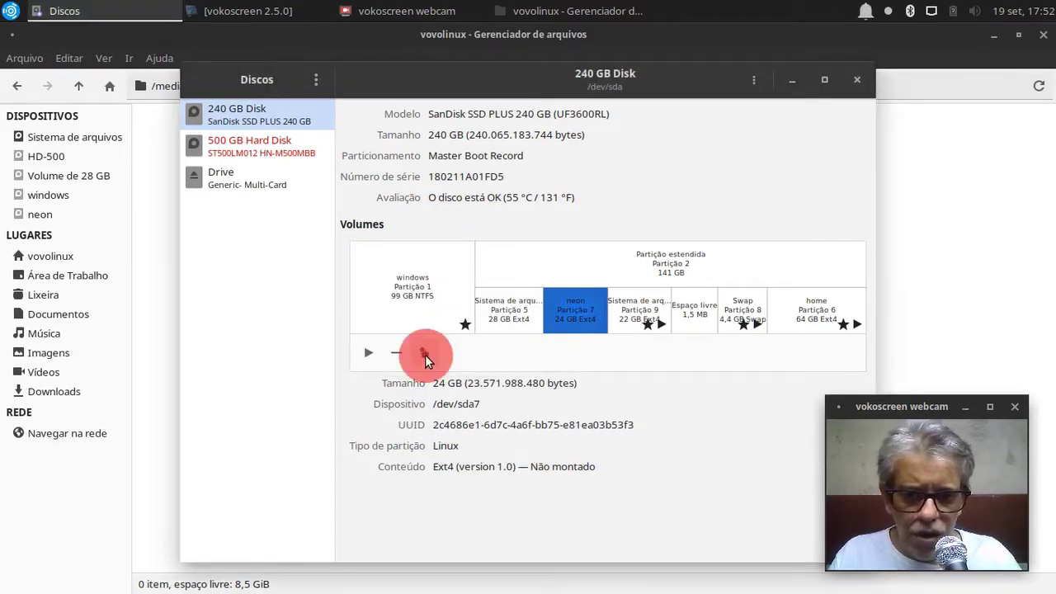
Turn off session defaults for neon and identify it by LABEL=neon, mounted at /mnt/neon.
click(423, 353)
click(540, 393)
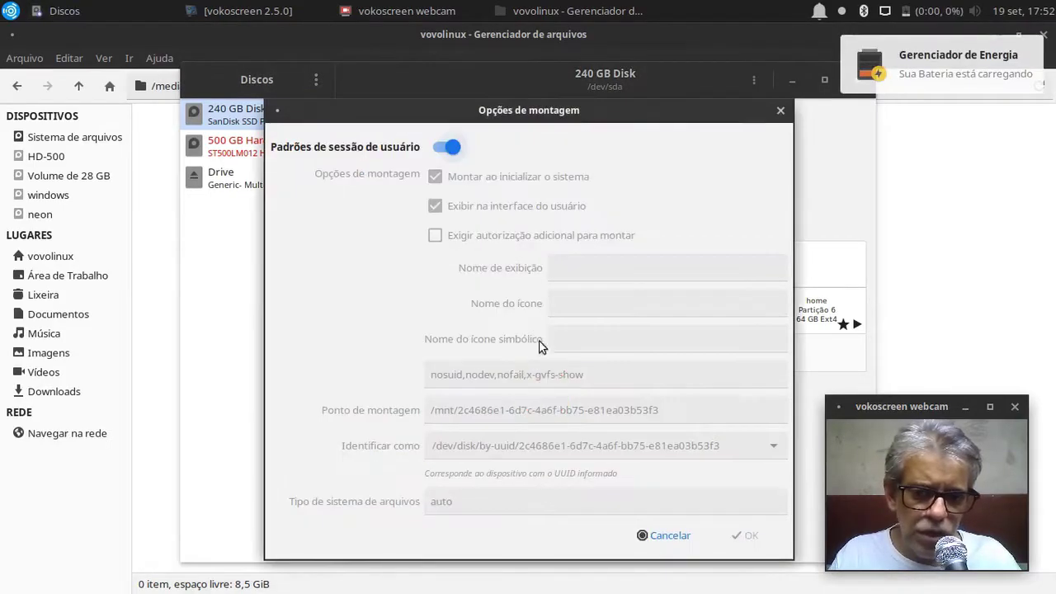
click(448, 146)
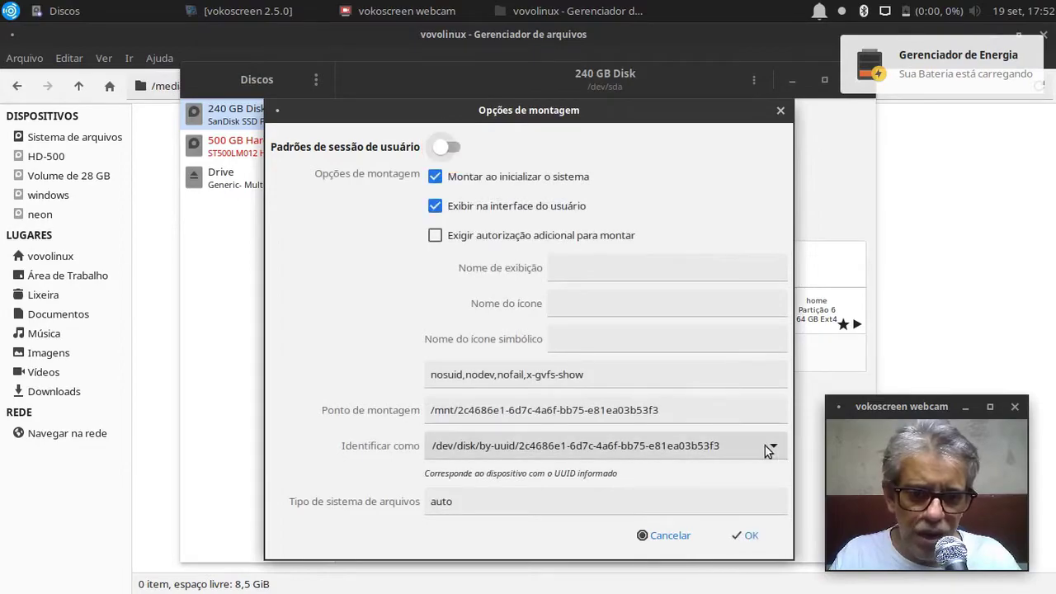
click(775, 445)
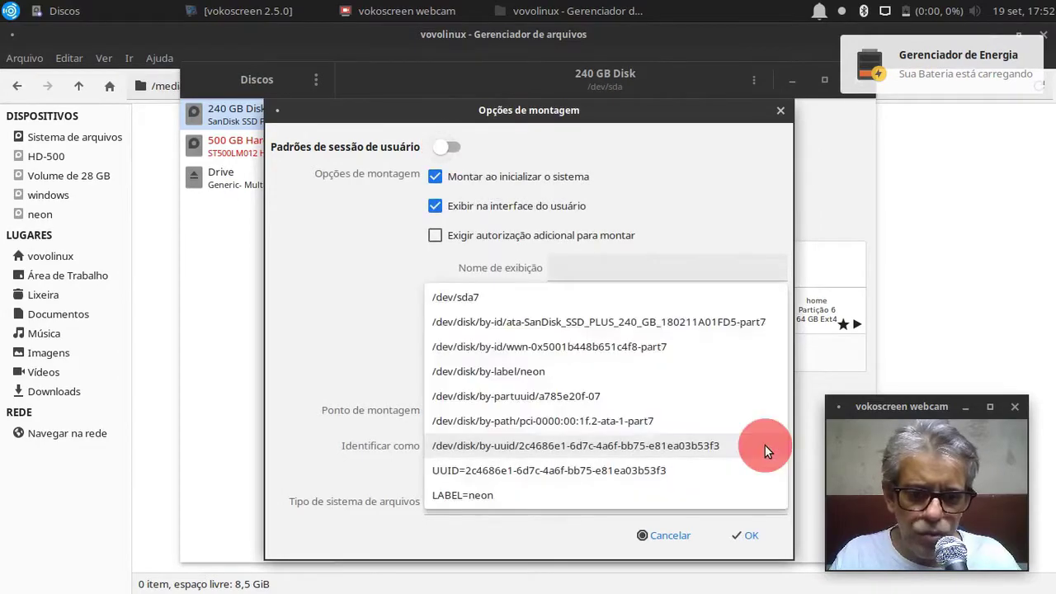
click(480, 495)
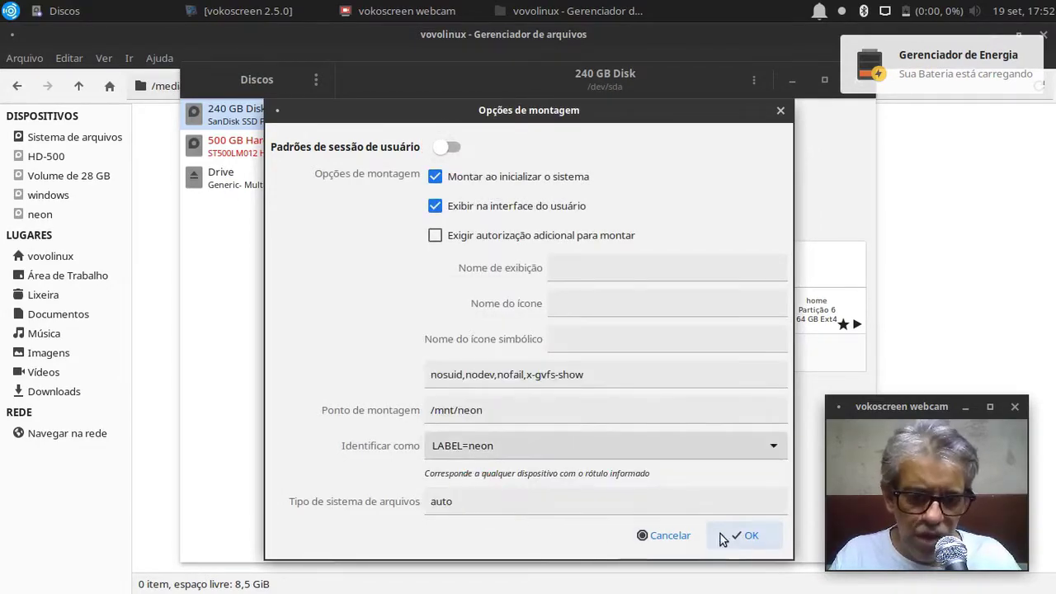
click(490, 407)
triple_click(489, 407)
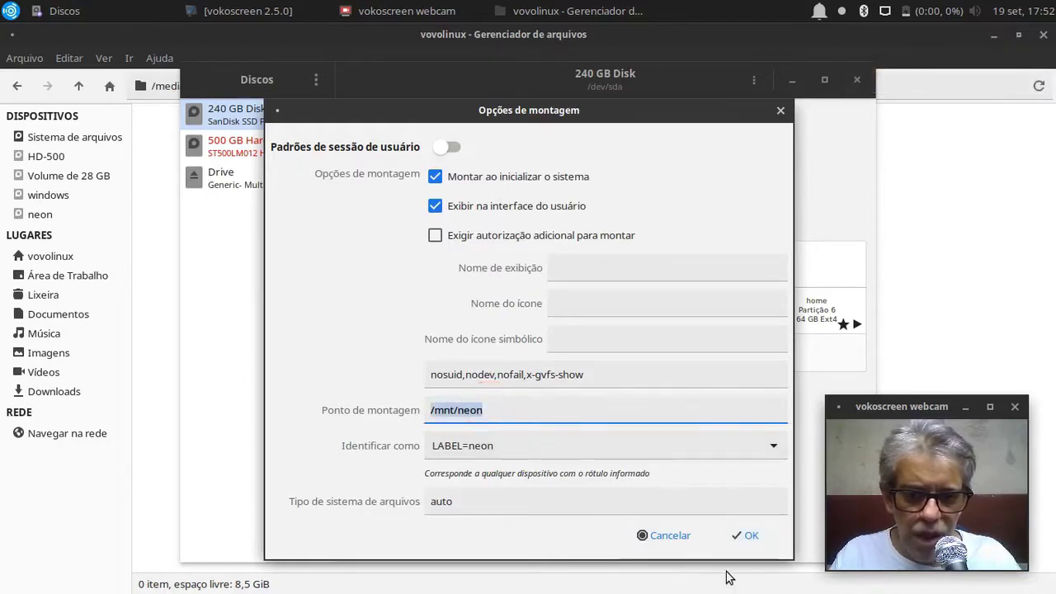
Authenticate to save the neon /etc/fstab entry, then select the 28 GB Partition 5.
click(748, 536)
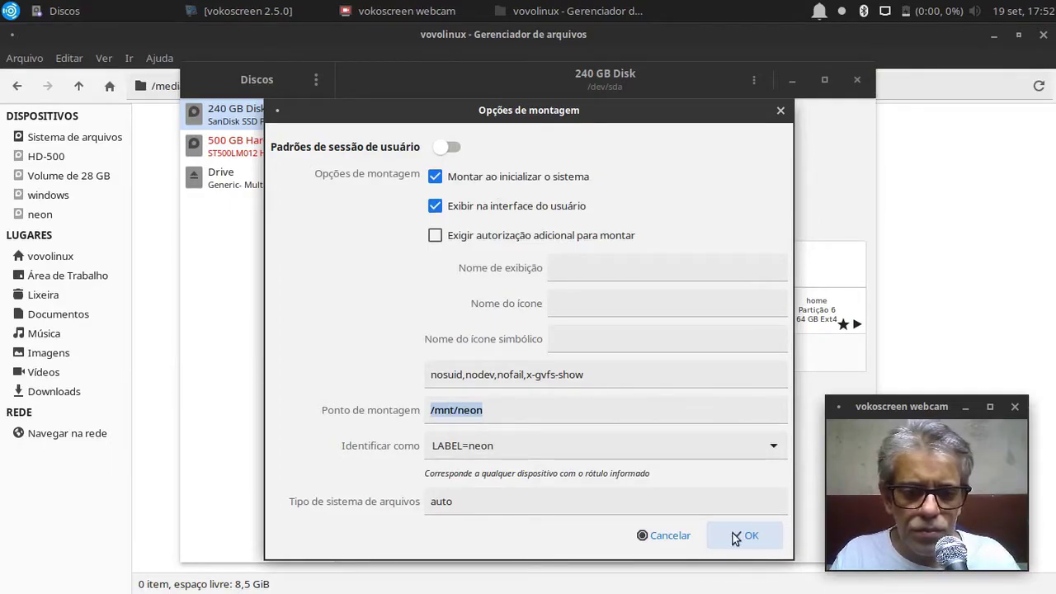
click(733, 534)
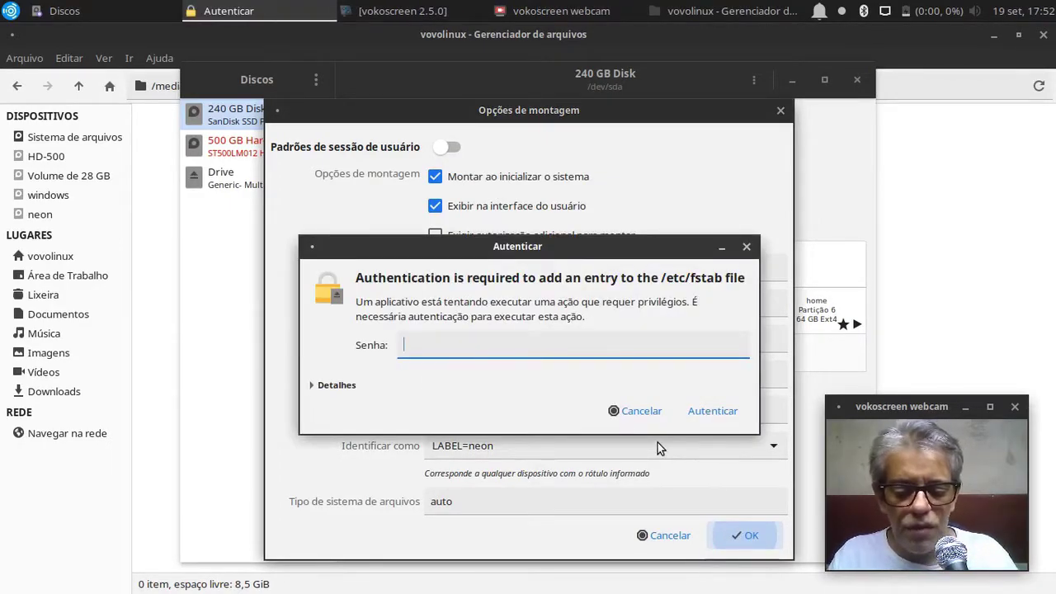
key(Return)
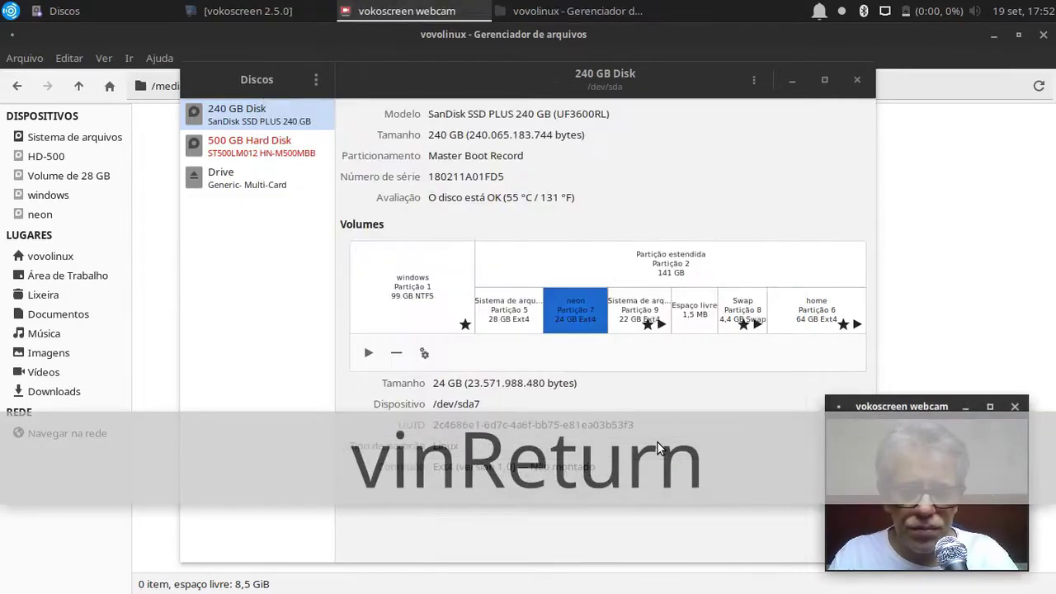
click(517, 329)
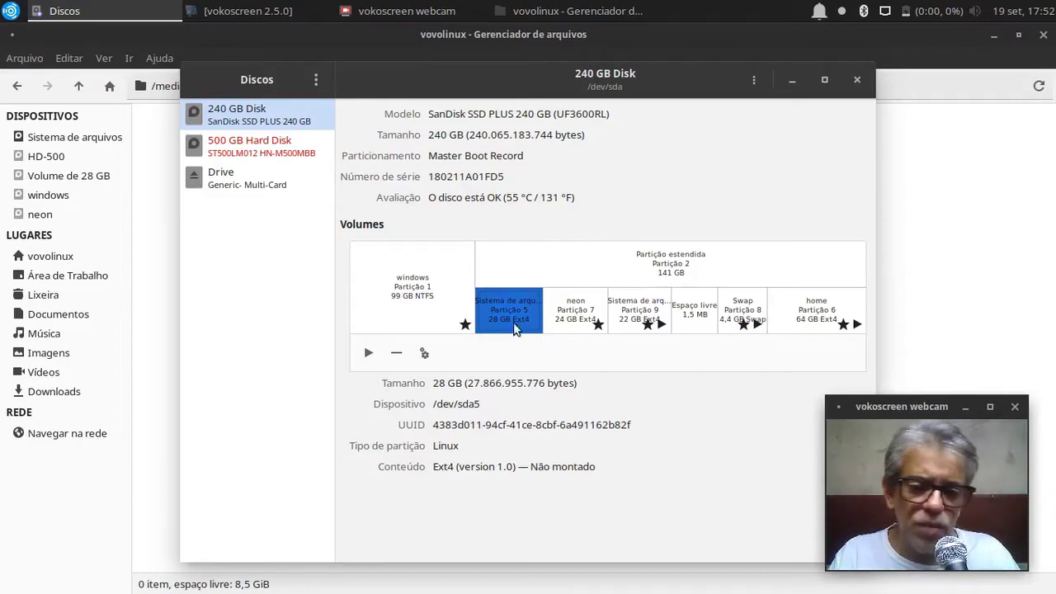
Mount the 28 GB volume, view the neon files at /mnt/neon, then return to the 28 GB volume.
click(59, 179)
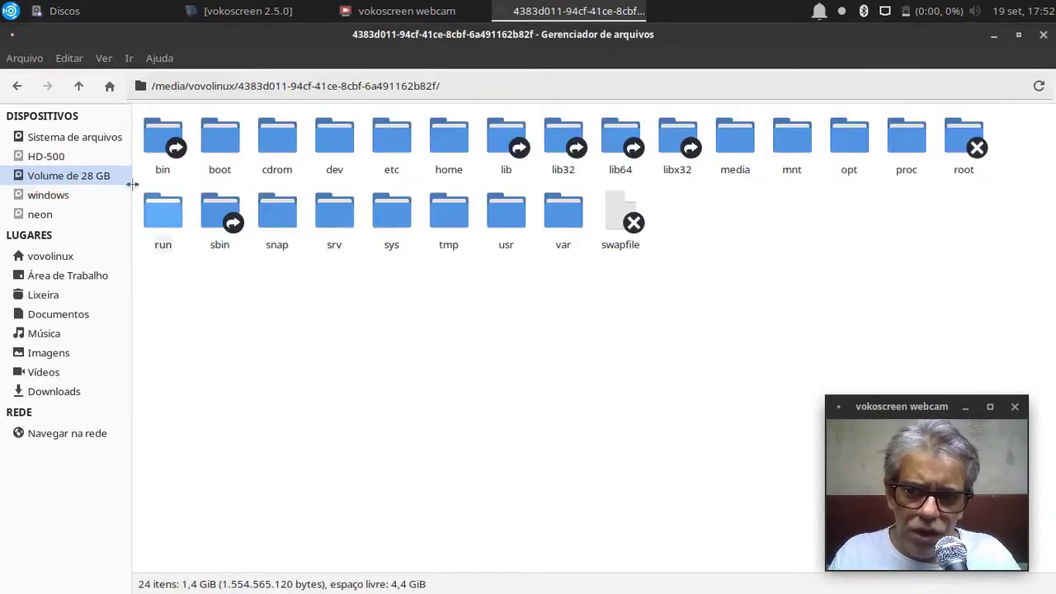
click(41, 216)
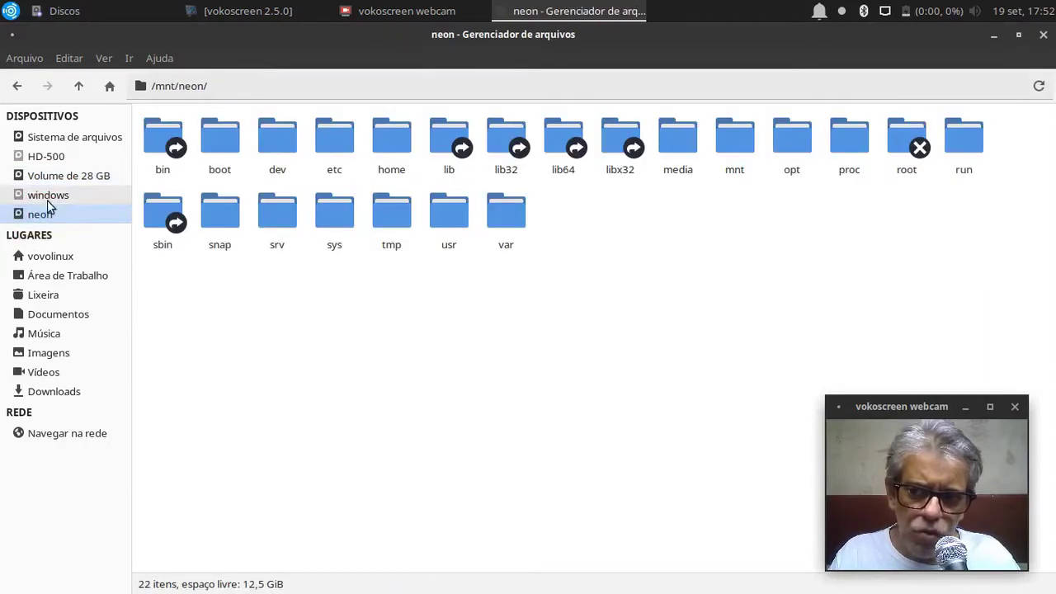
click(86, 179)
Open etc/os-release on the 28 GB volume and confirm it reads Ubuntu 20.04.1 LTS.
double_click(397, 143)
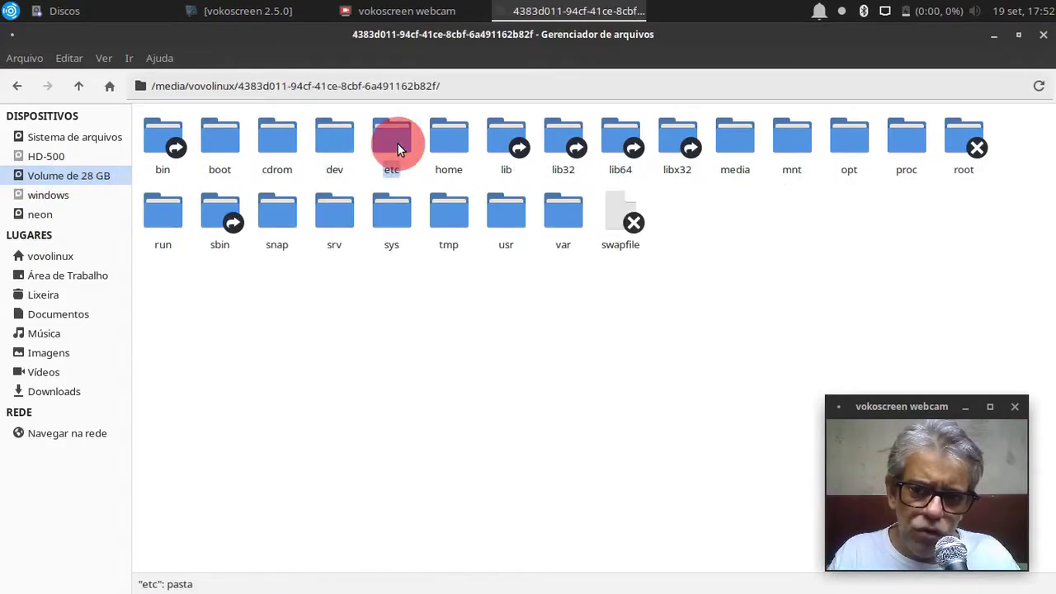
text(os)
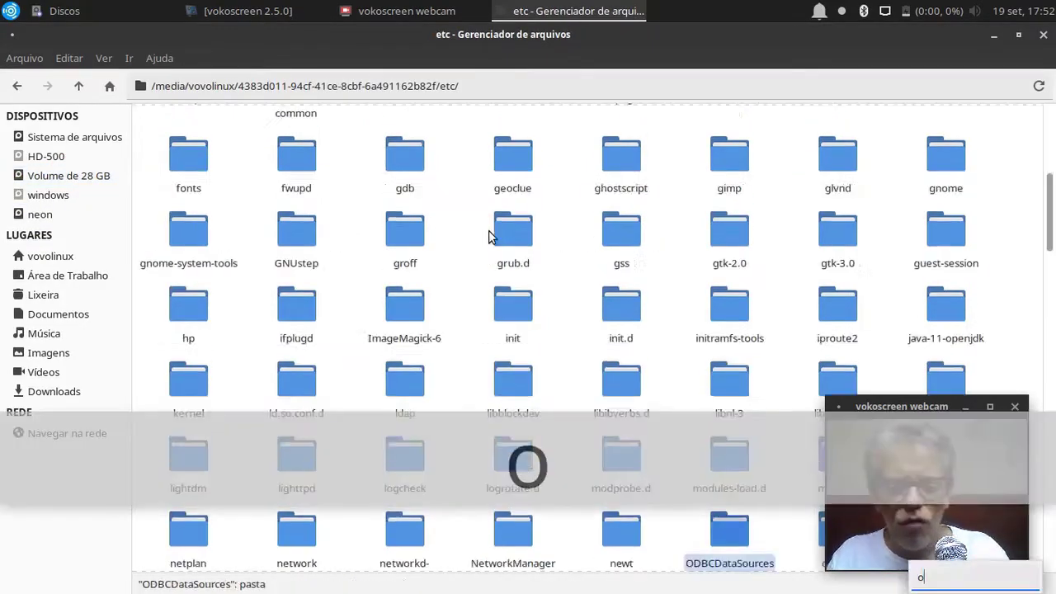
click(284, 539)
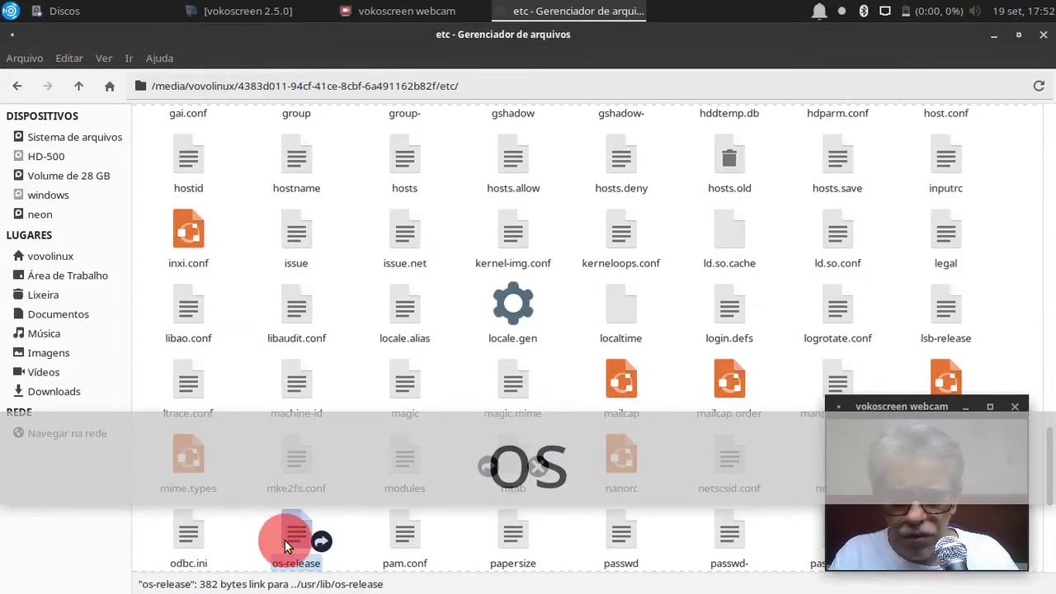
double_click(295, 530)
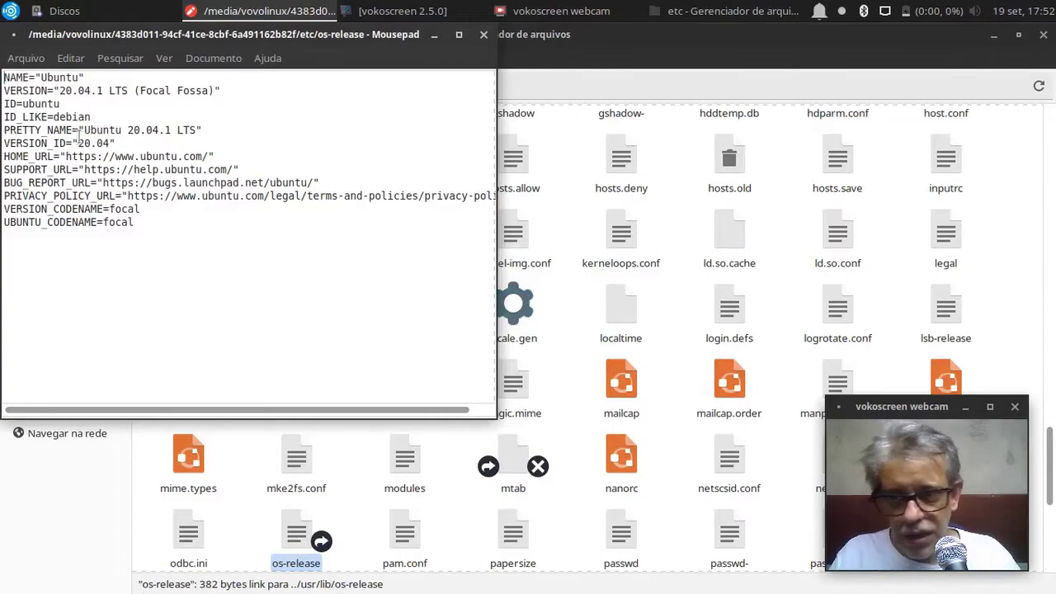
drag(82, 131, 191, 130)
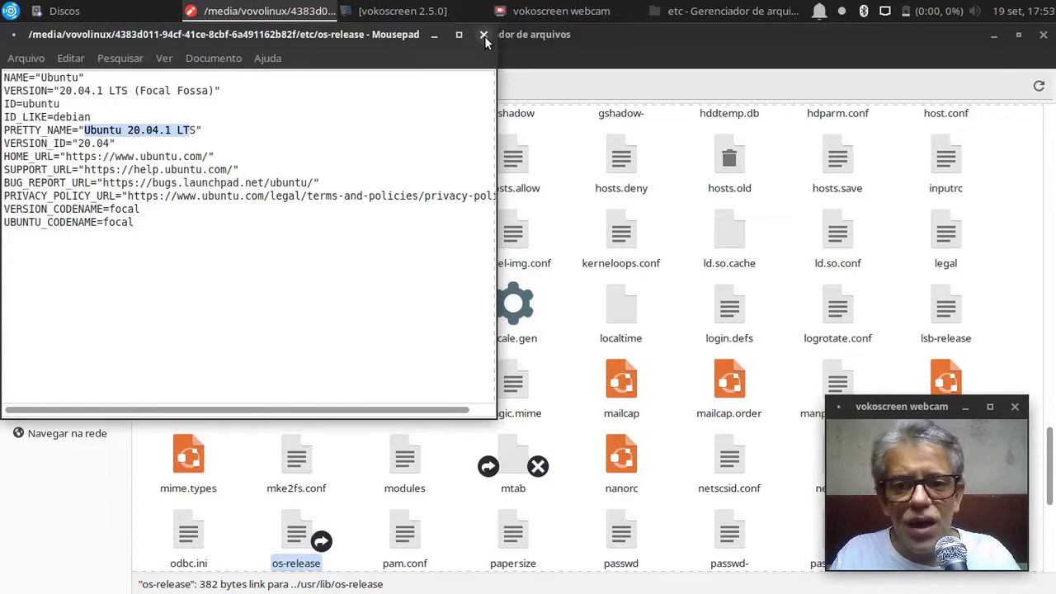
click(484, 36)
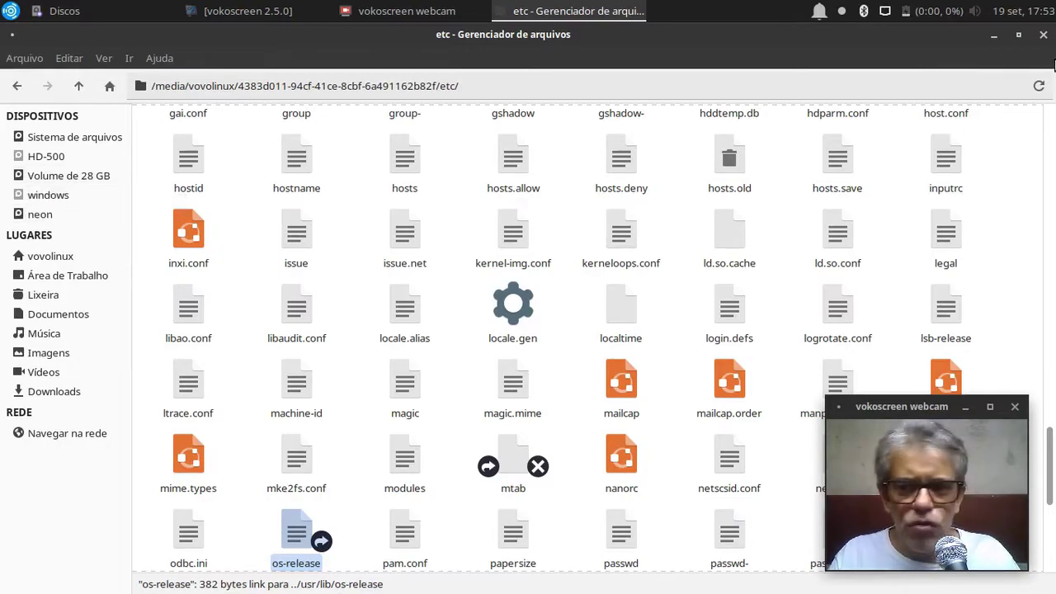
Close the file manager and unmount the 28 GB Partição 5 in Disks.
click(1043, 36)
click(508, 319)
click(367, 352)
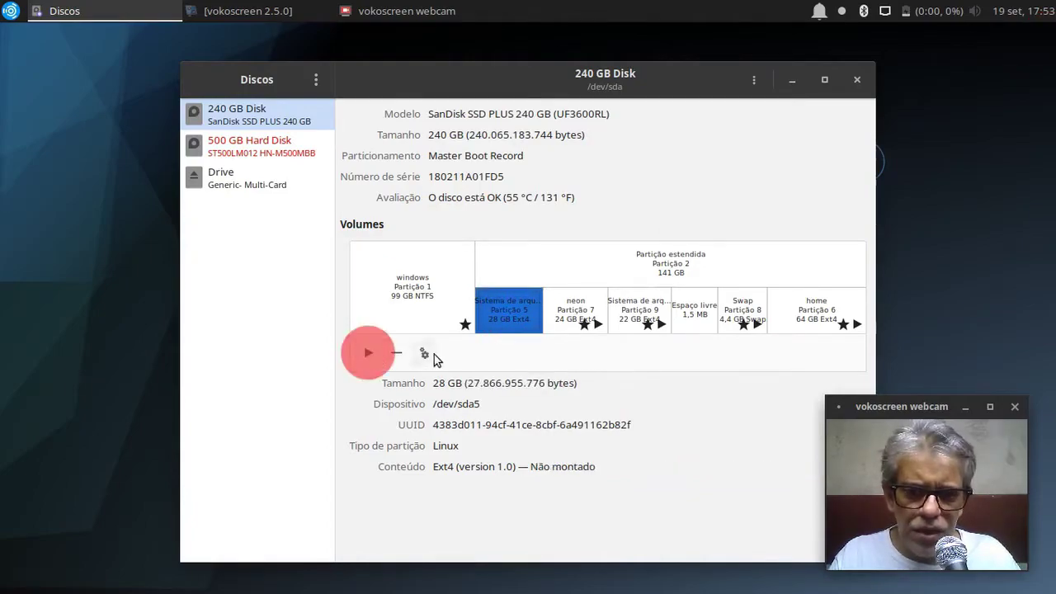
click(424, 353)
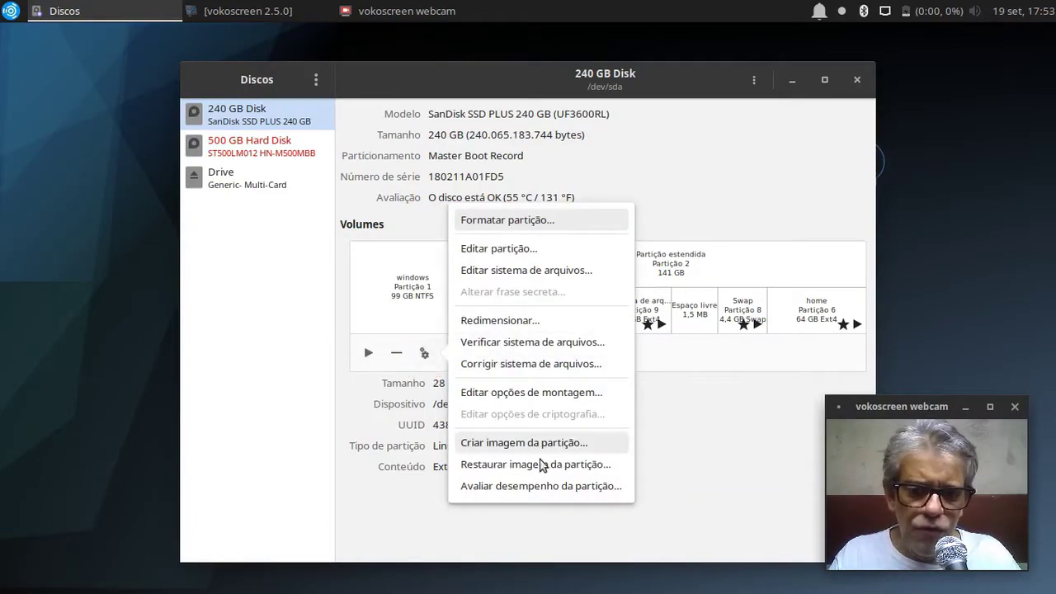
Change Partição 5's file system label to 'studio' and apply it with Alterar.
click(564, 270)
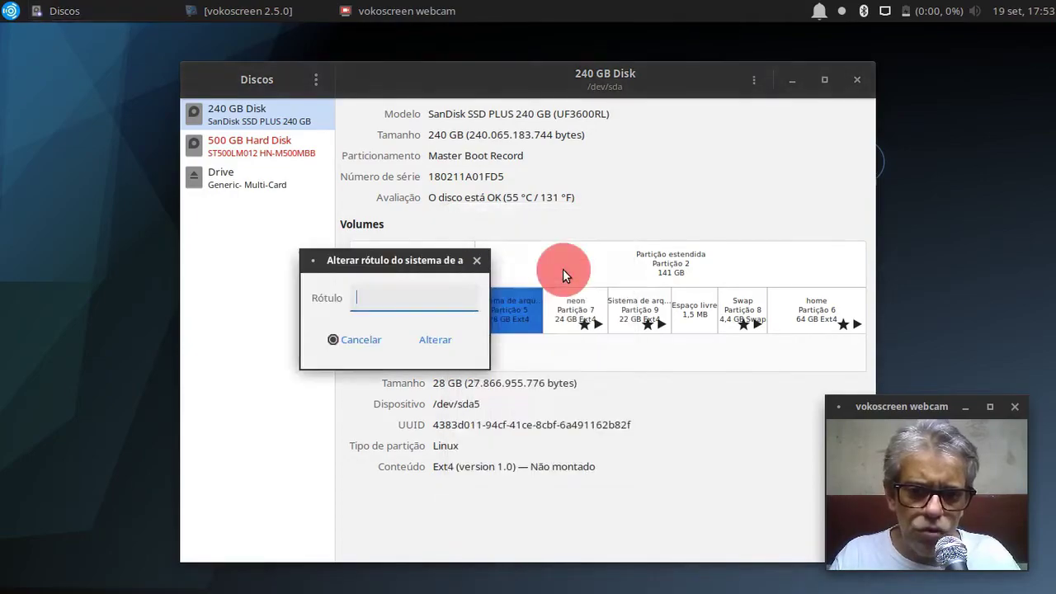
drag(396, 262, 630, 298)
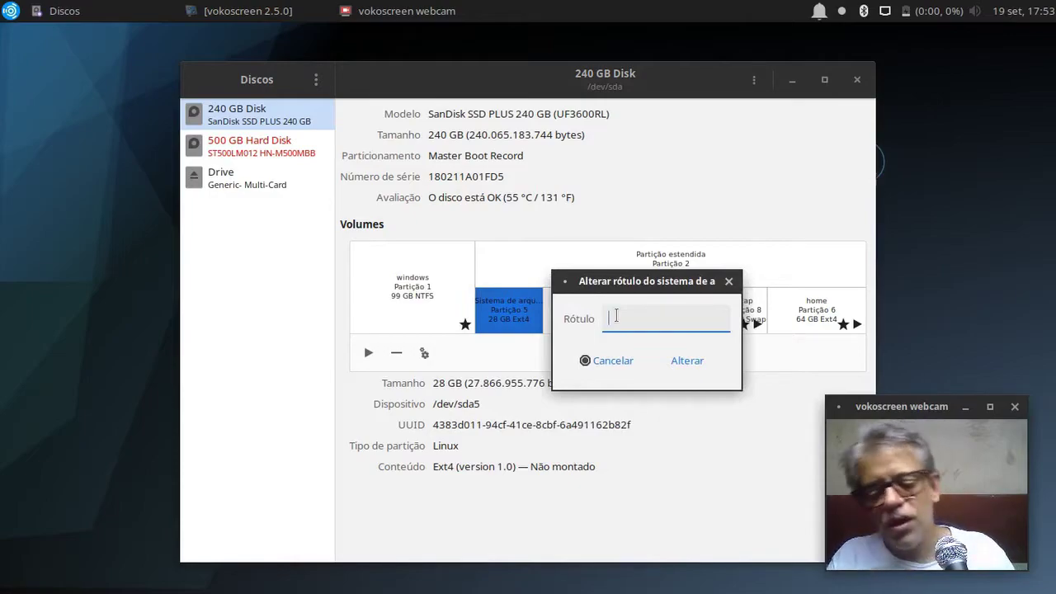
text(st)
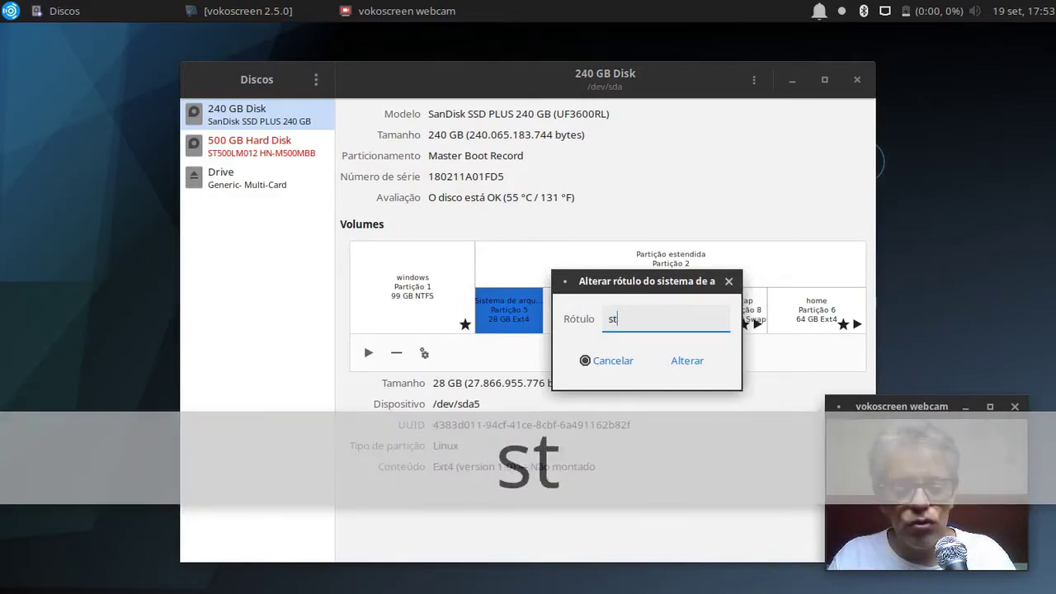
text(udio)
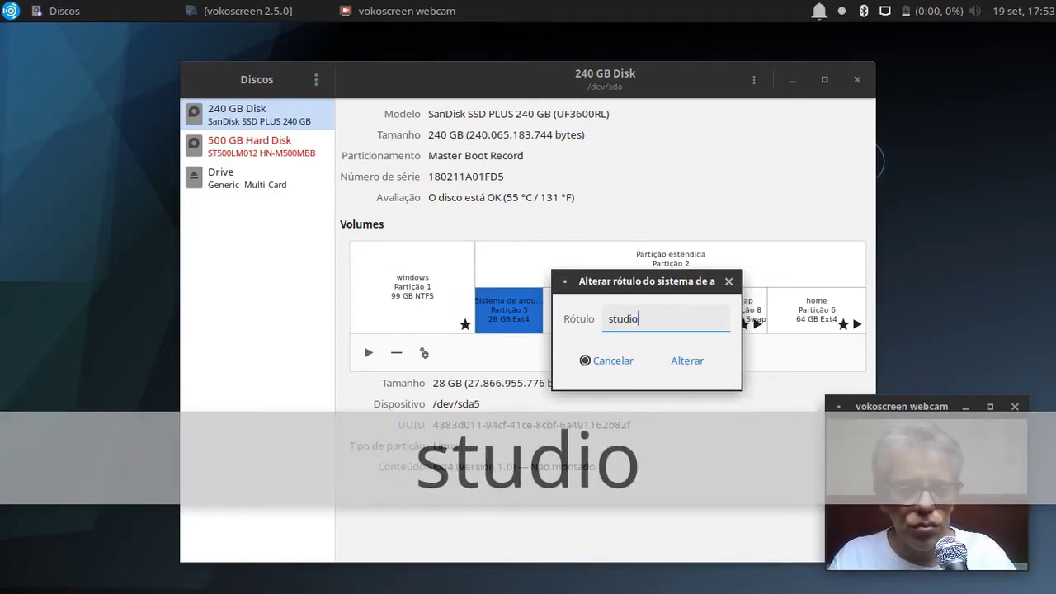
click(681, 361)
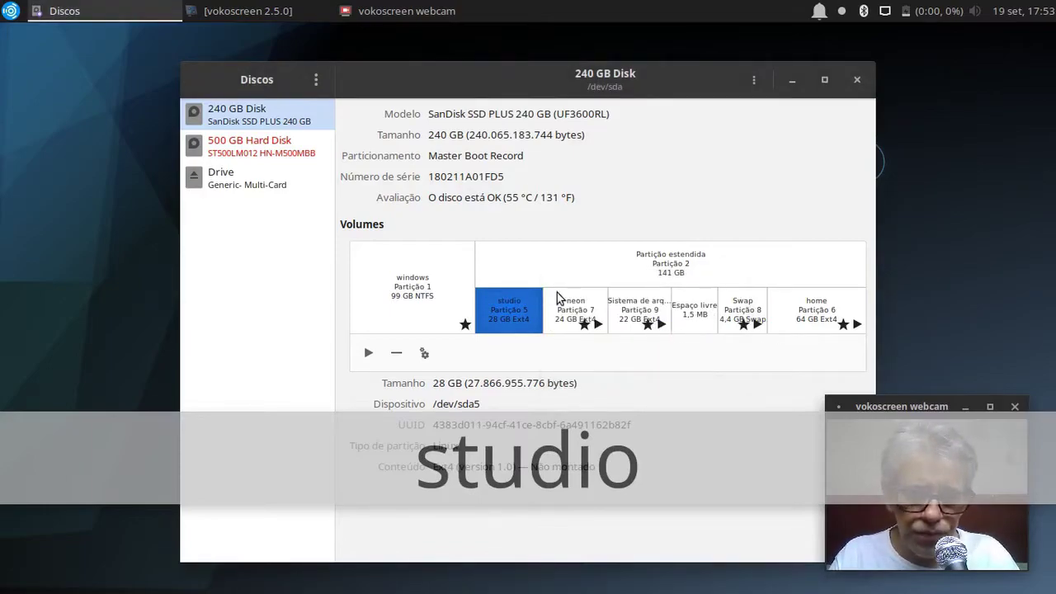
click(509, 310)
click(577, 310)
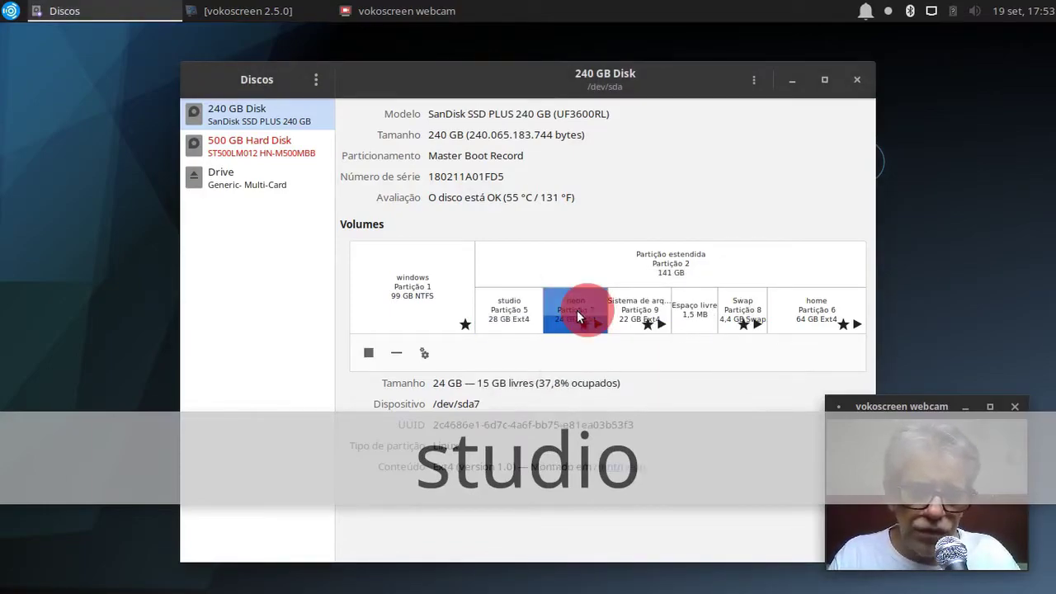
click(511, 311)
click(563, 312)
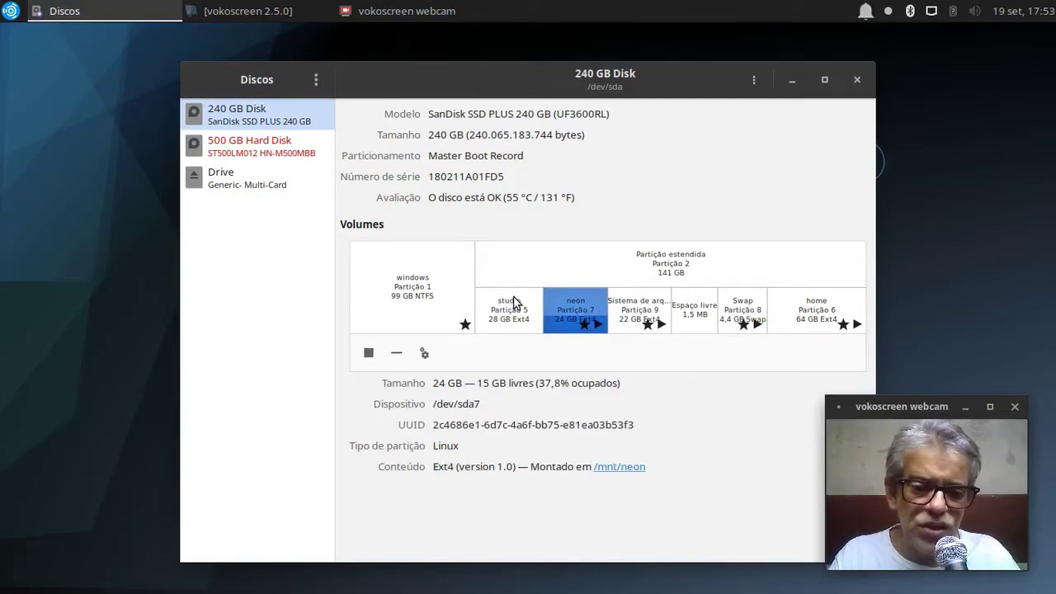
click(743, 320)
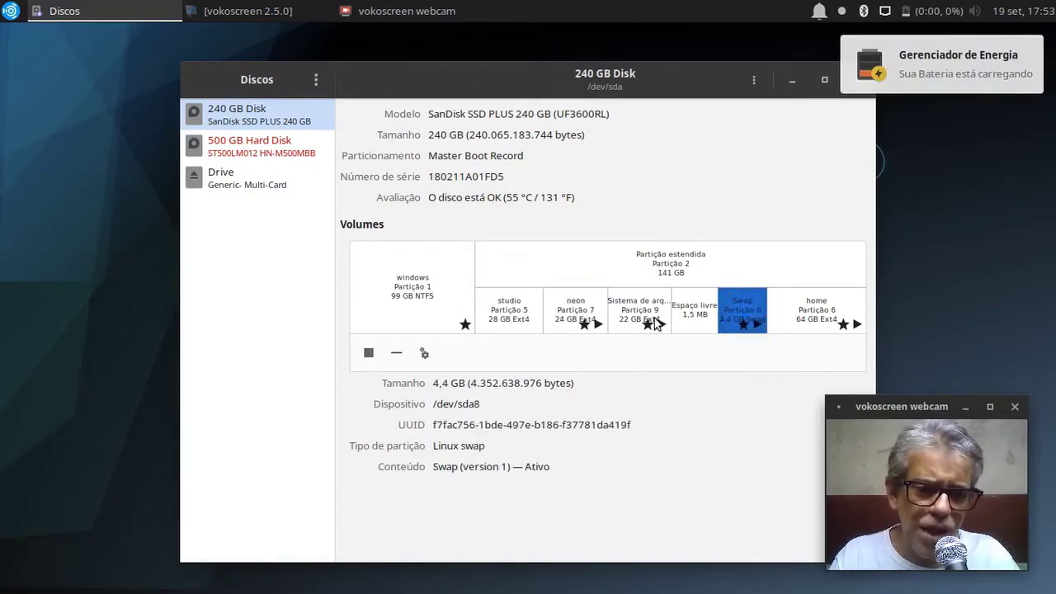
click(631, 310)
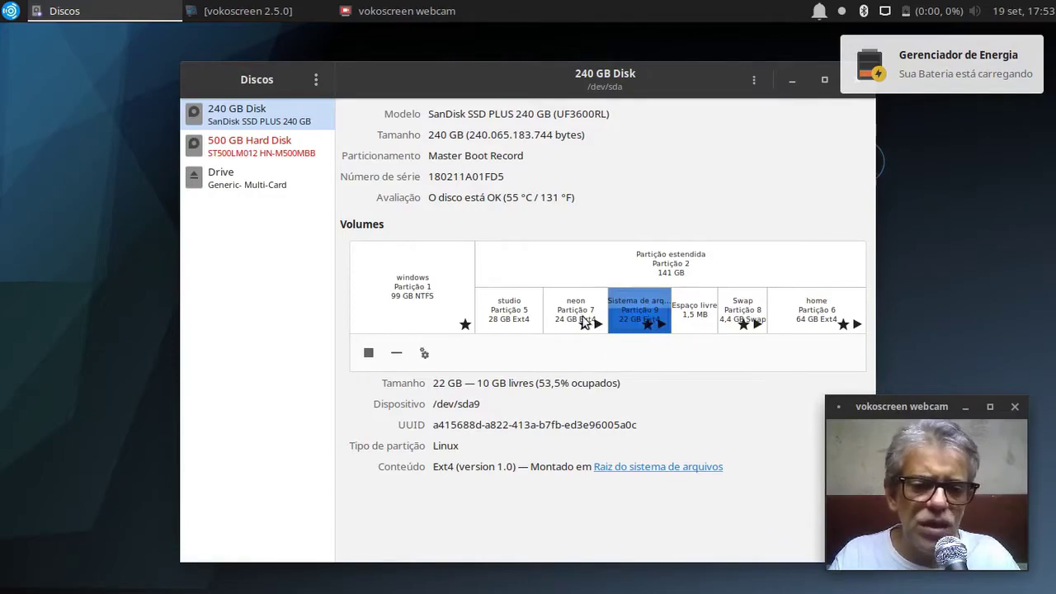
click(414, 295)
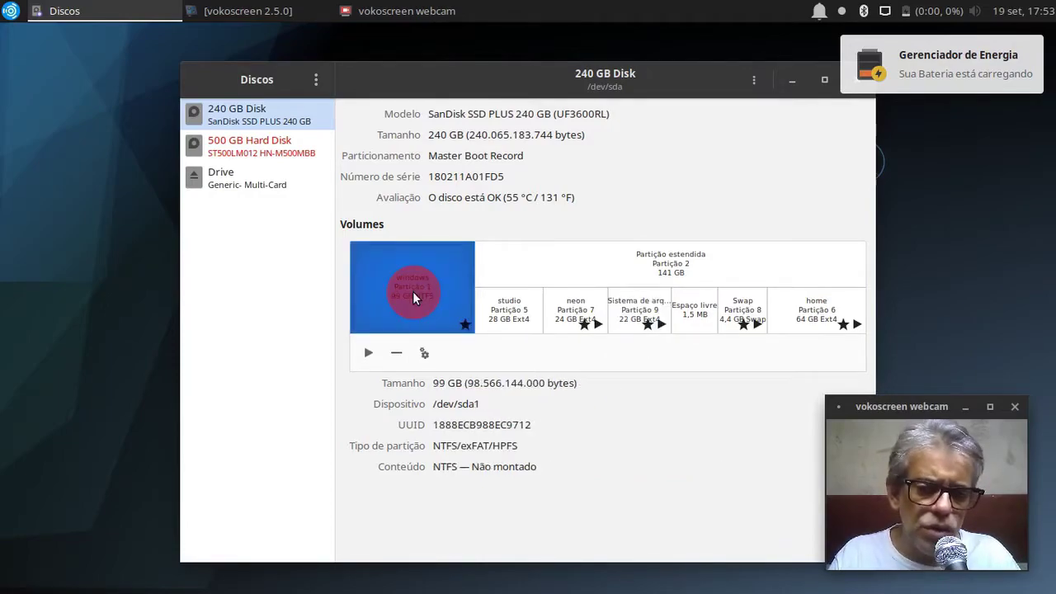
click(501, 298)
click(587, 307)
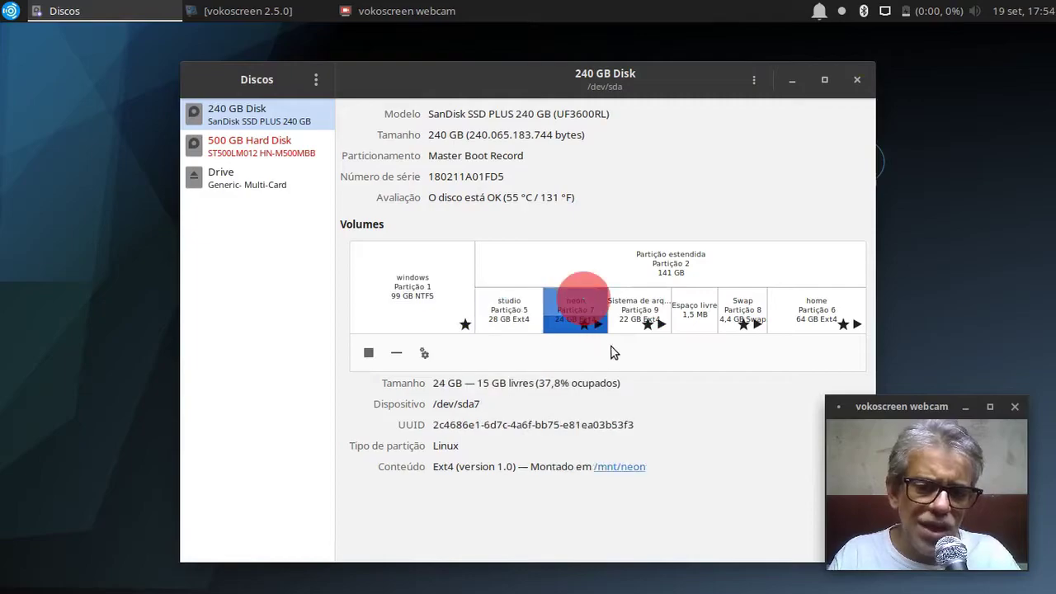
click(647, 308)
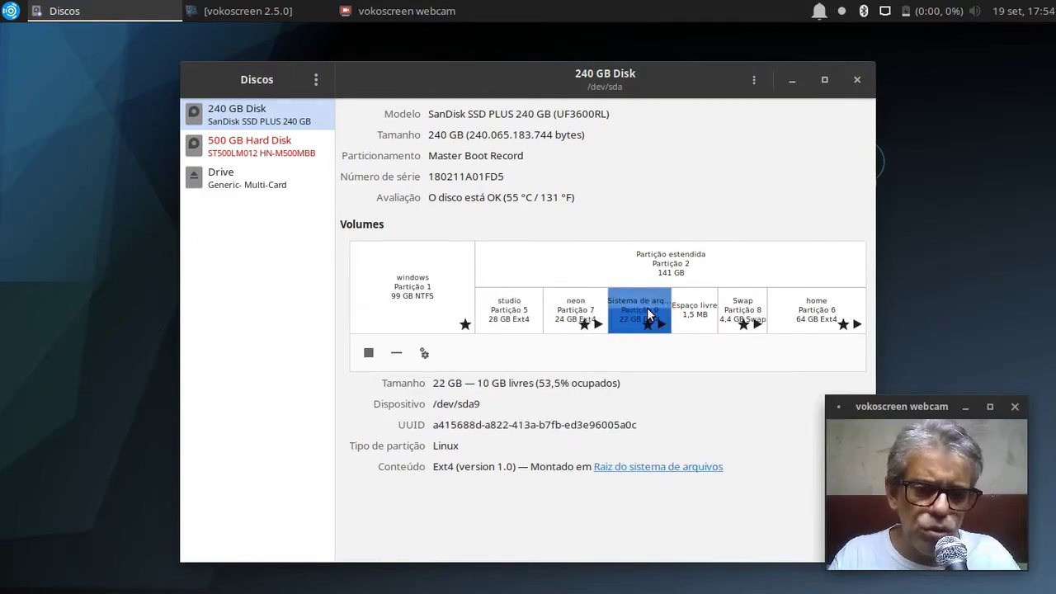
click(747, 311)
click(833, 320)
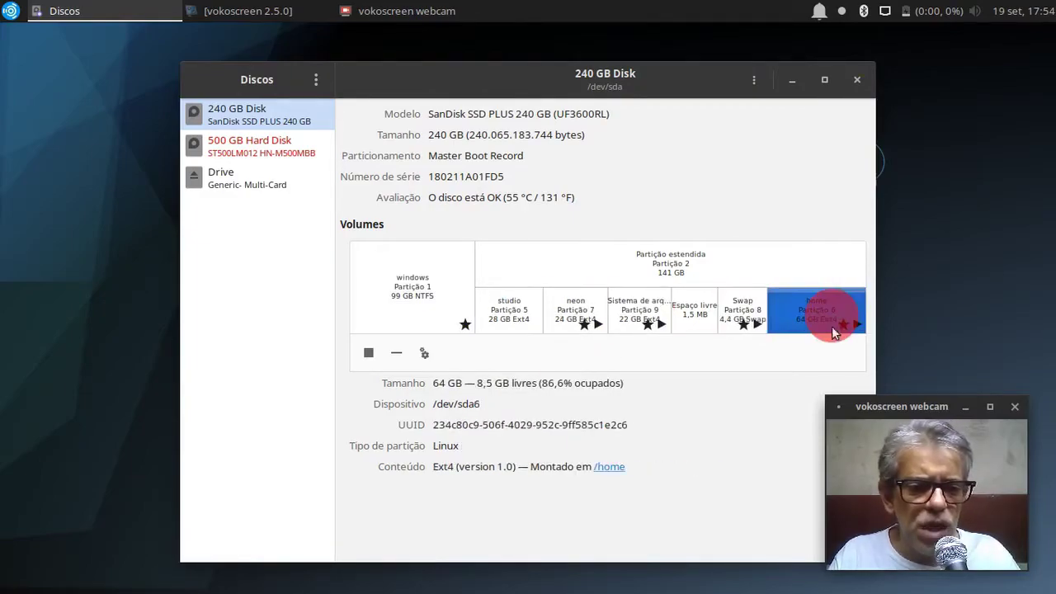
click(429, 314)
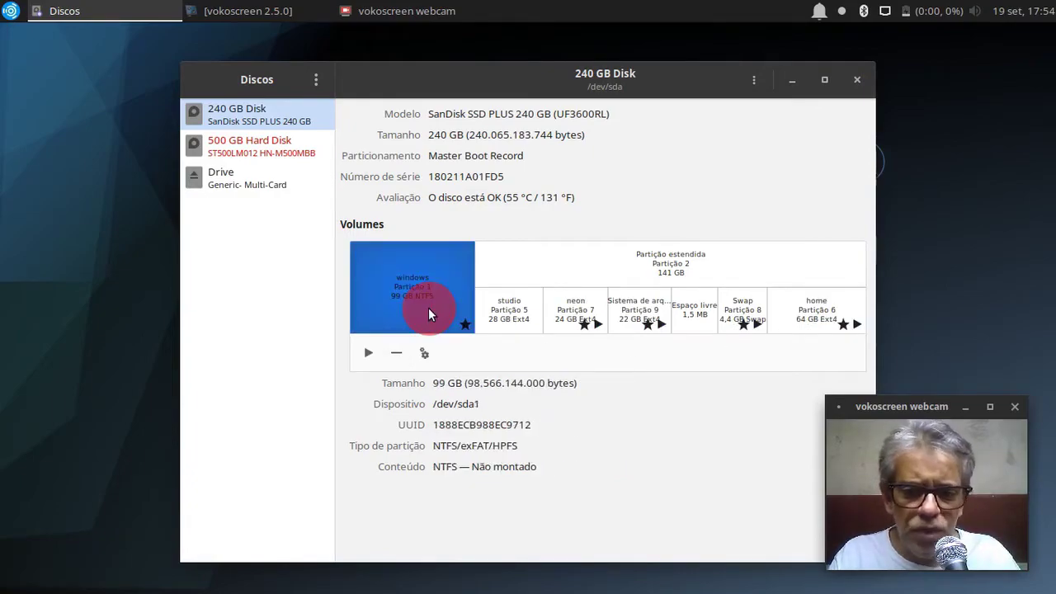
click(512, 310)
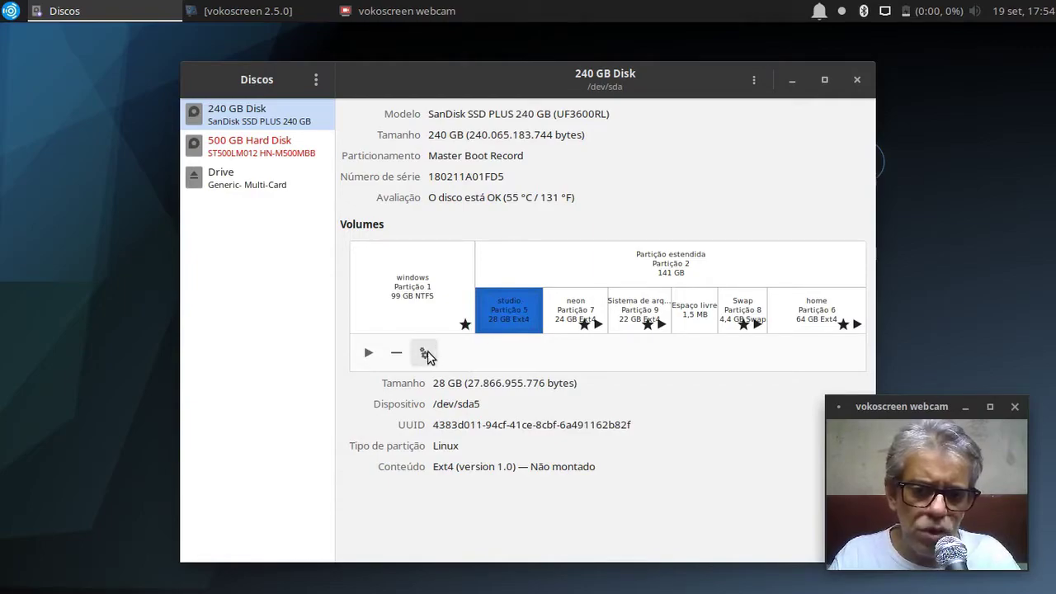
Set Partição 5 to mount at startup via LABEL=studio with session defaults off, authenticating the change.
click(424, 353)
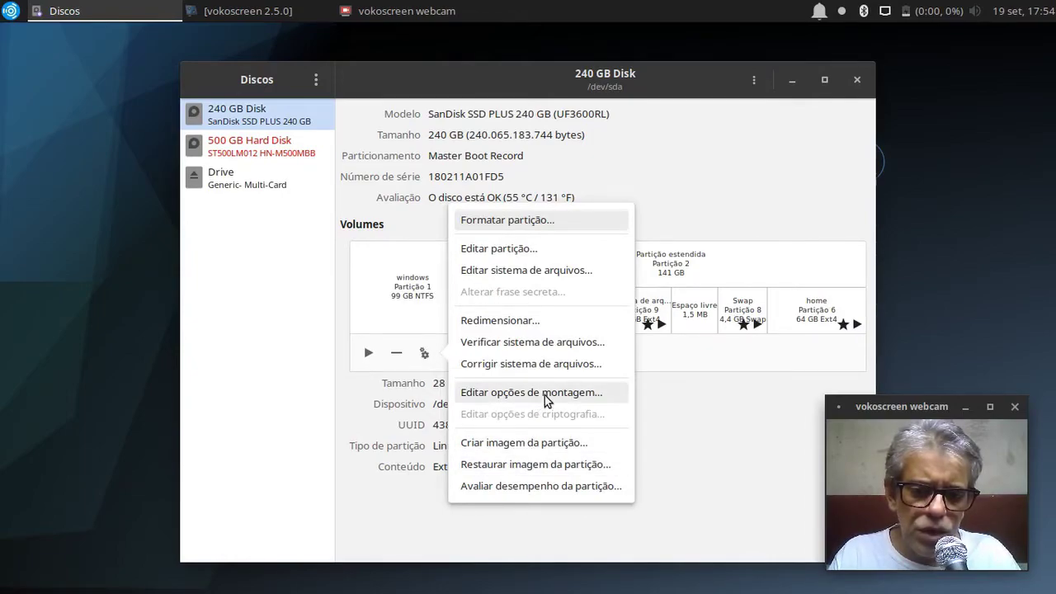
click(537, 397)
click(446, 149)
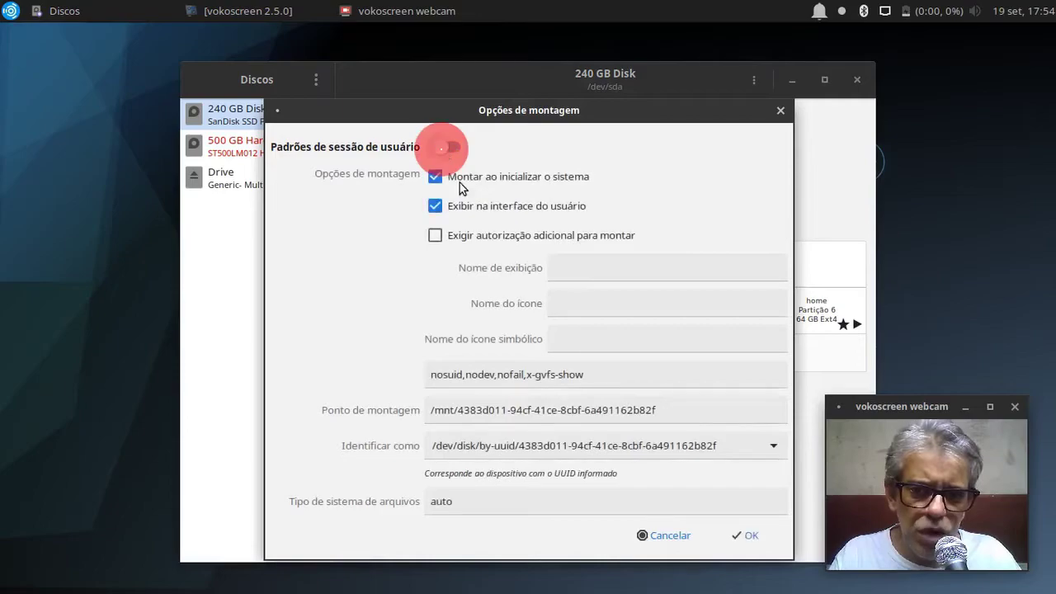
click(778, 455)
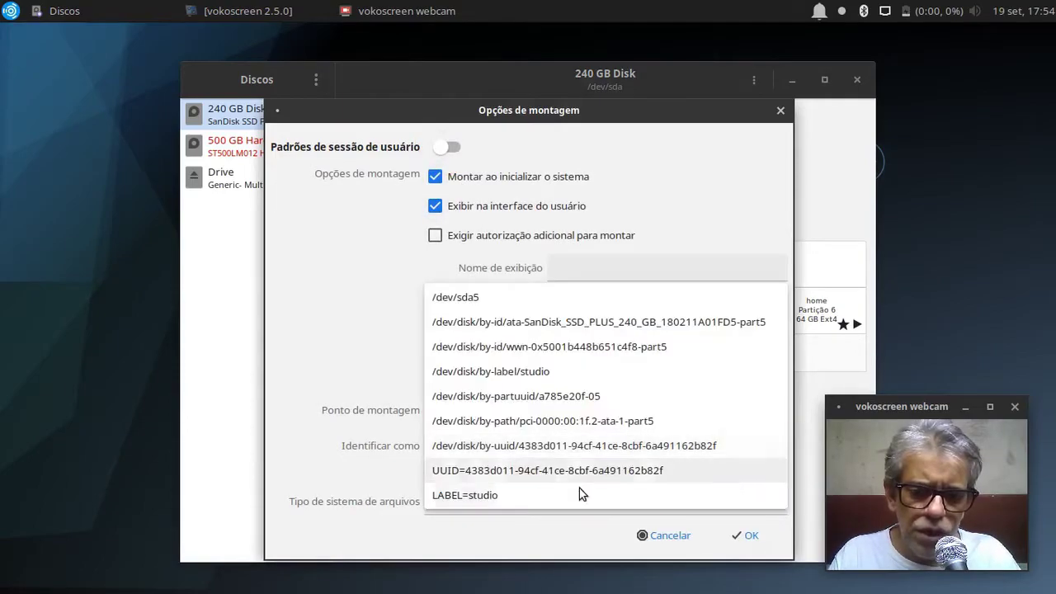
click(492, 497)
click(757, 534)
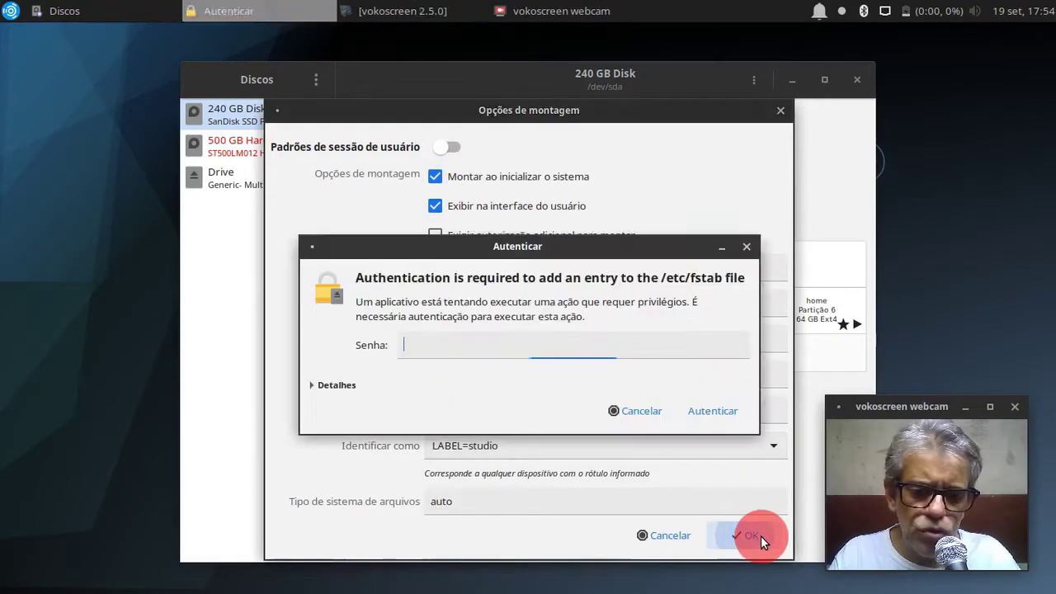
text(••n)
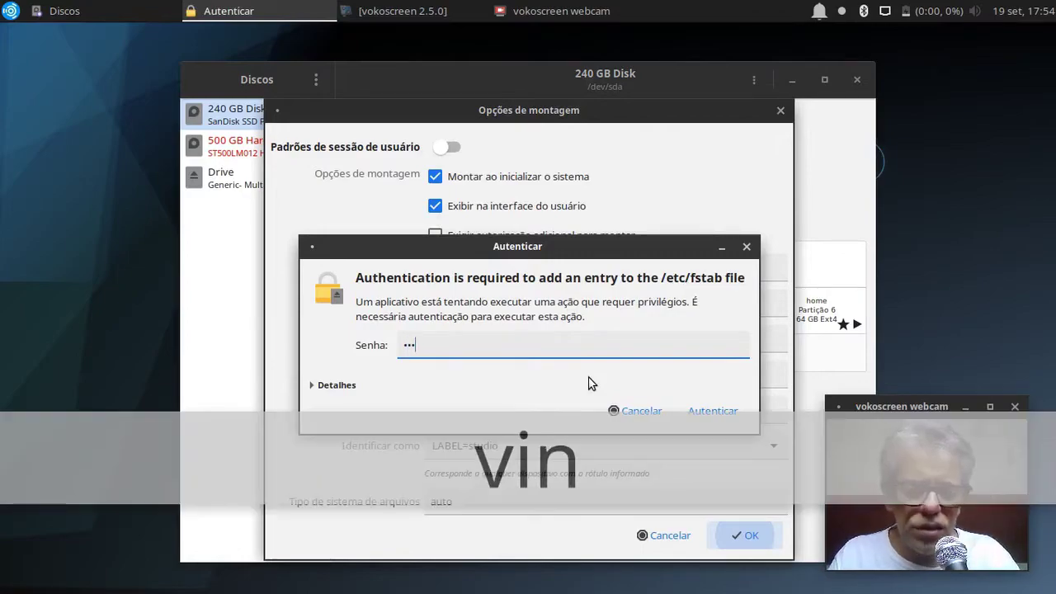
key(Return)
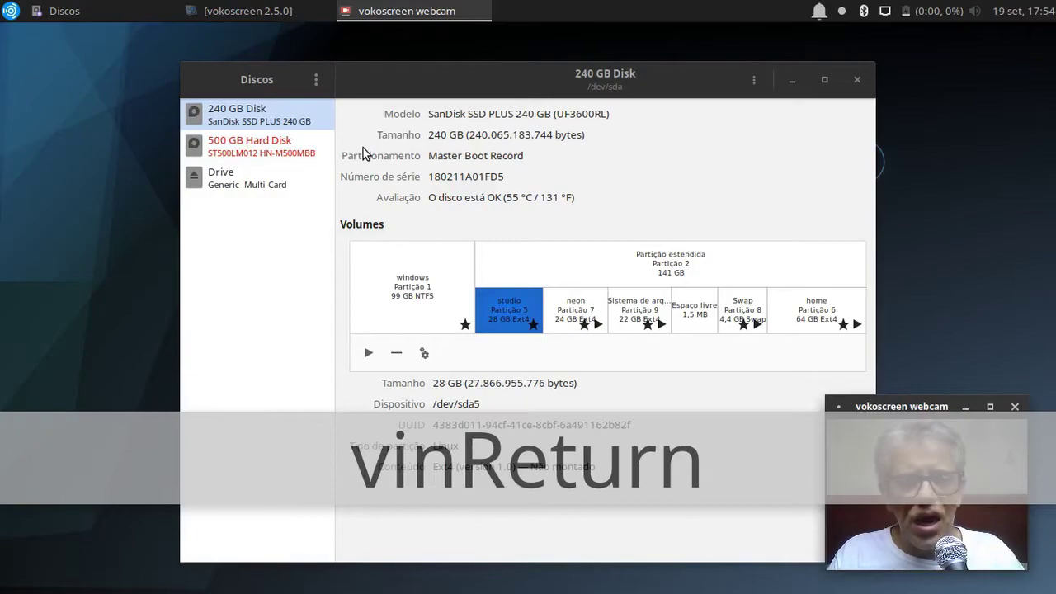
Launch the file manager and check the studio, HD-500 and windows mount locations.
click(78, 11)
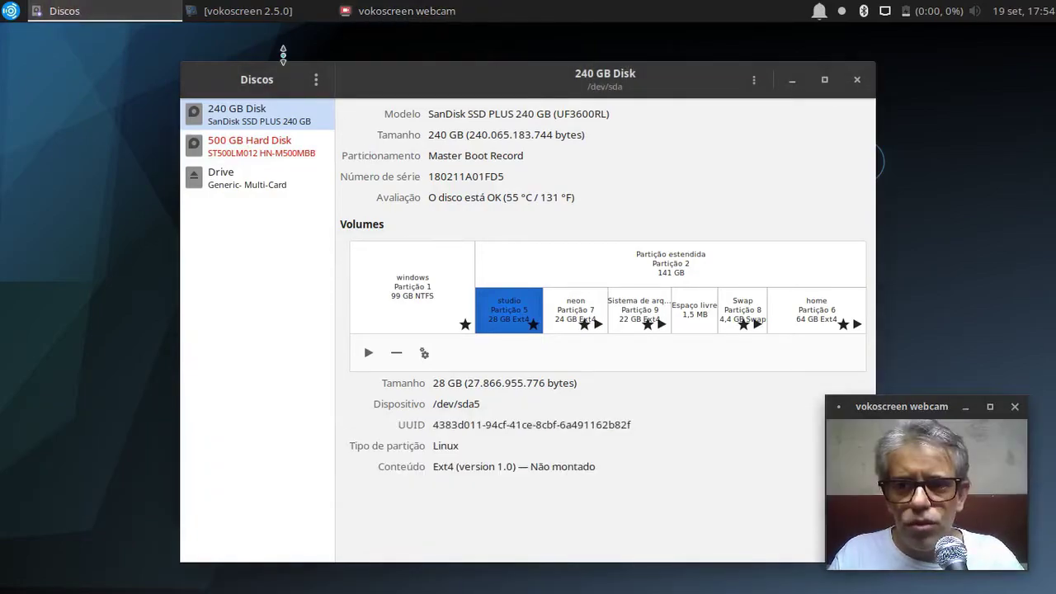
click(10, 11)
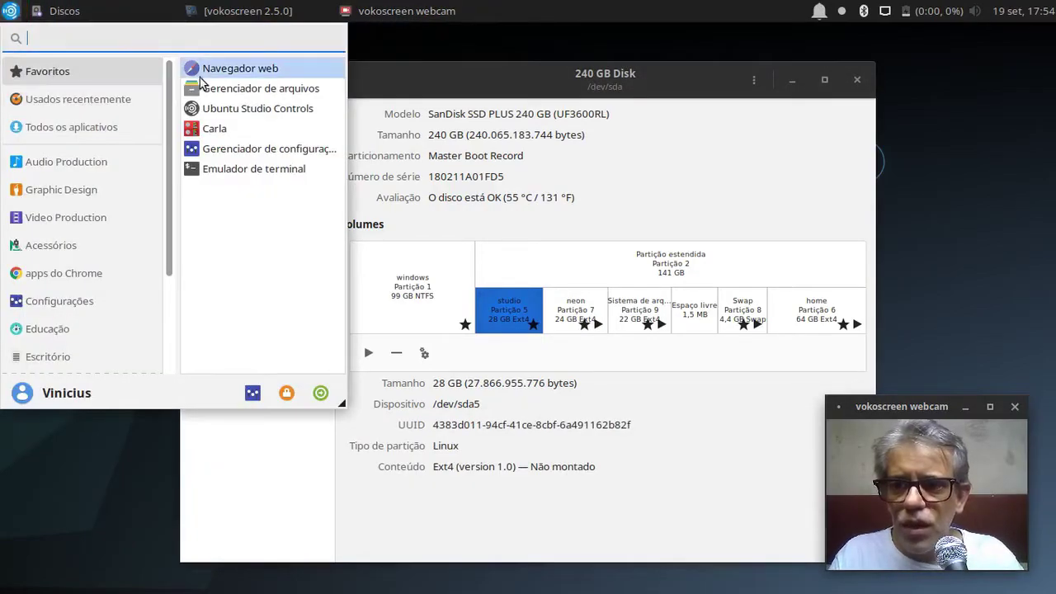
click(206, 83)
click(45, 196)
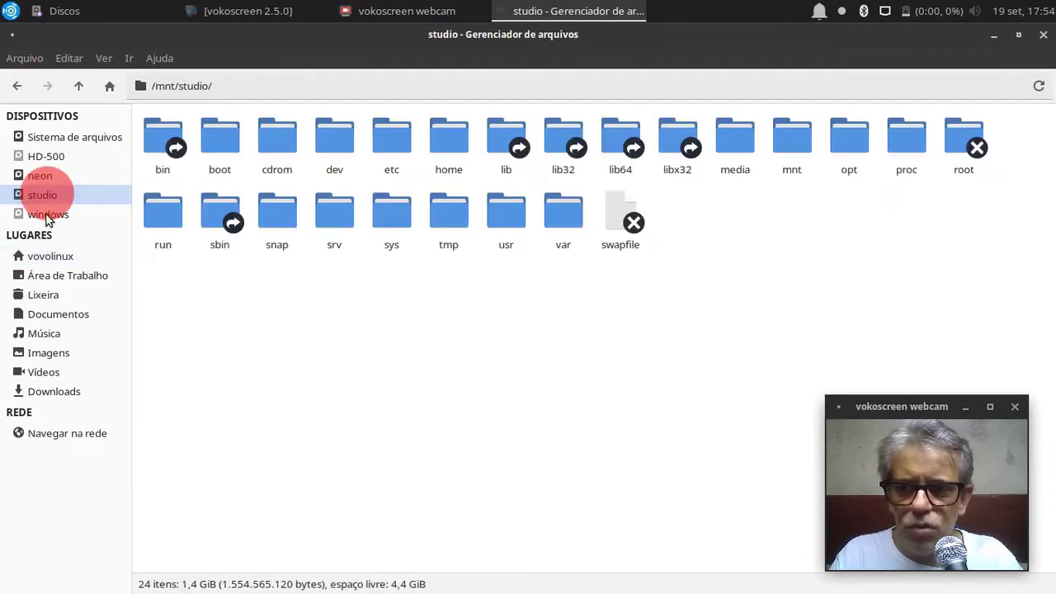
click(47, 155)
click(48, 214)
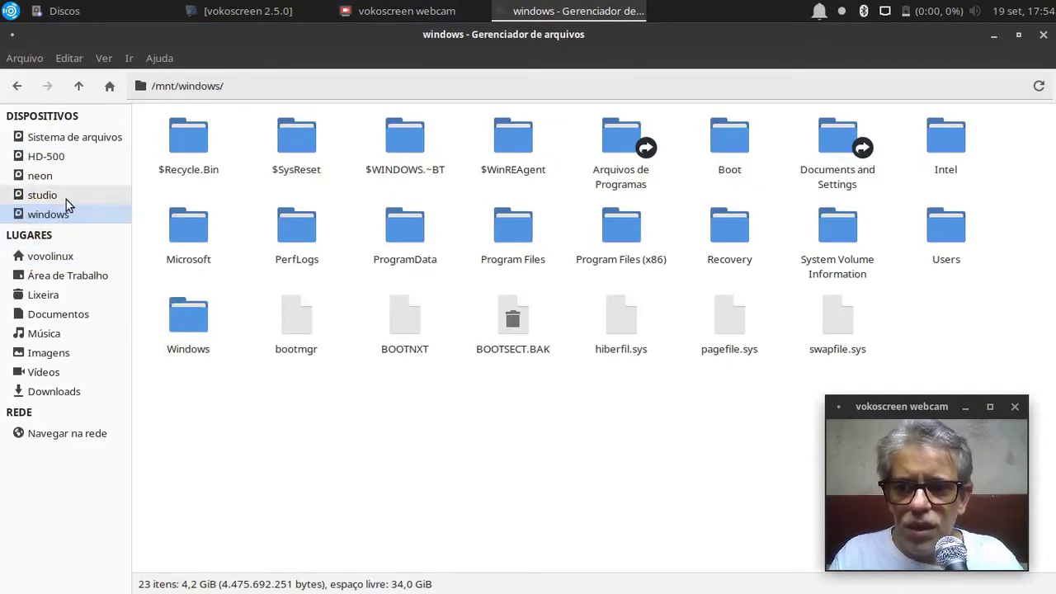
click(66, 198)
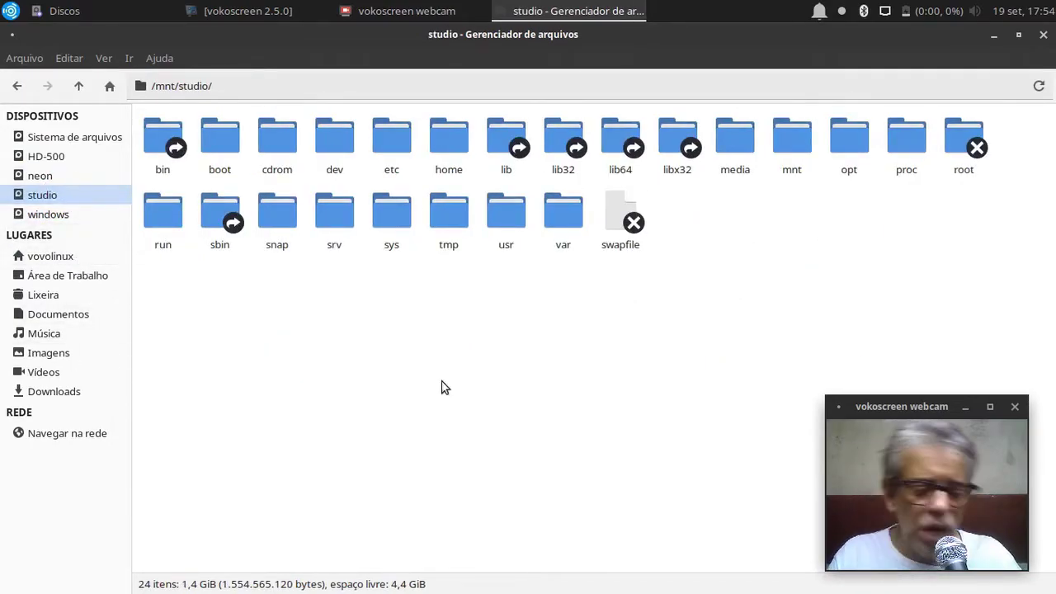
Check neon and studio, confirm HD-500 still sits under /media, and close the window.
click(45, 175)
click(47, 195)
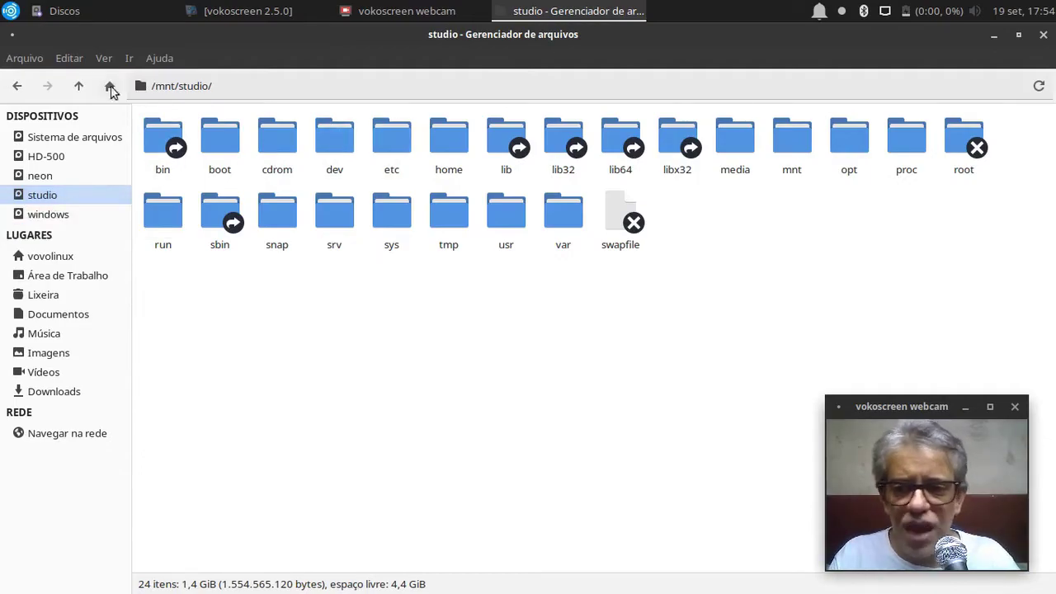
click(53, 157)
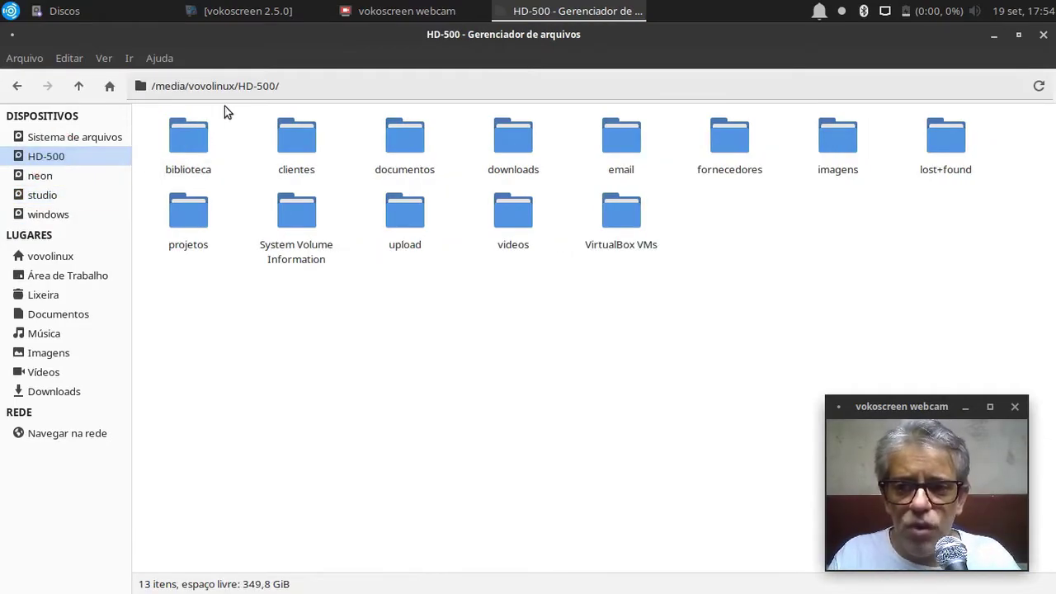
drag(278, 85, 162, 83)
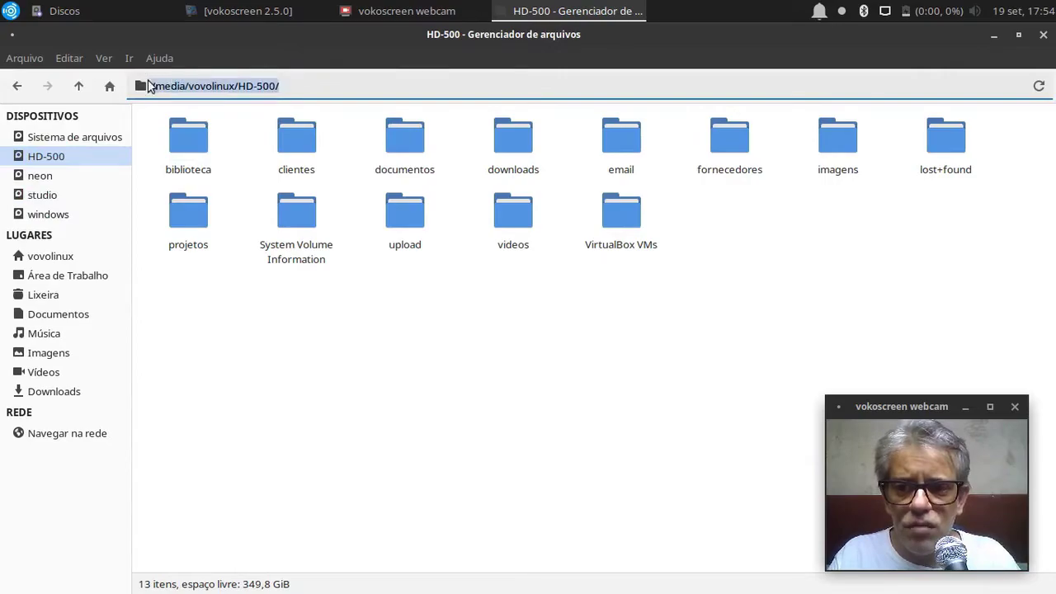
click(1042, 35)
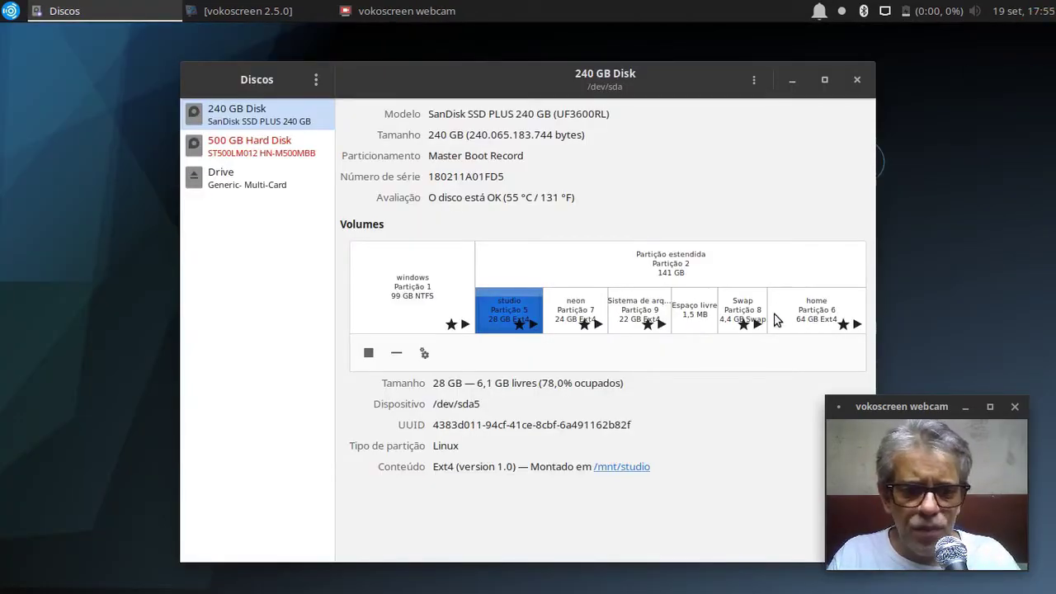
Unmount HD-500 on the 500 GB disk and identify it by LABEL=HD-500 with session defaults off.
click(256, 150)
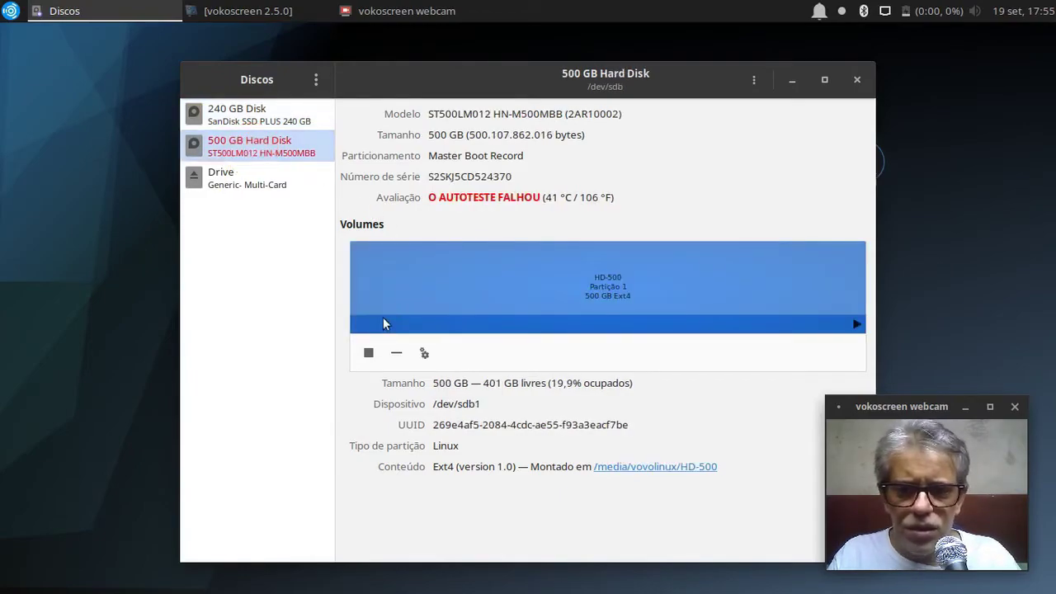
click(370, 353)
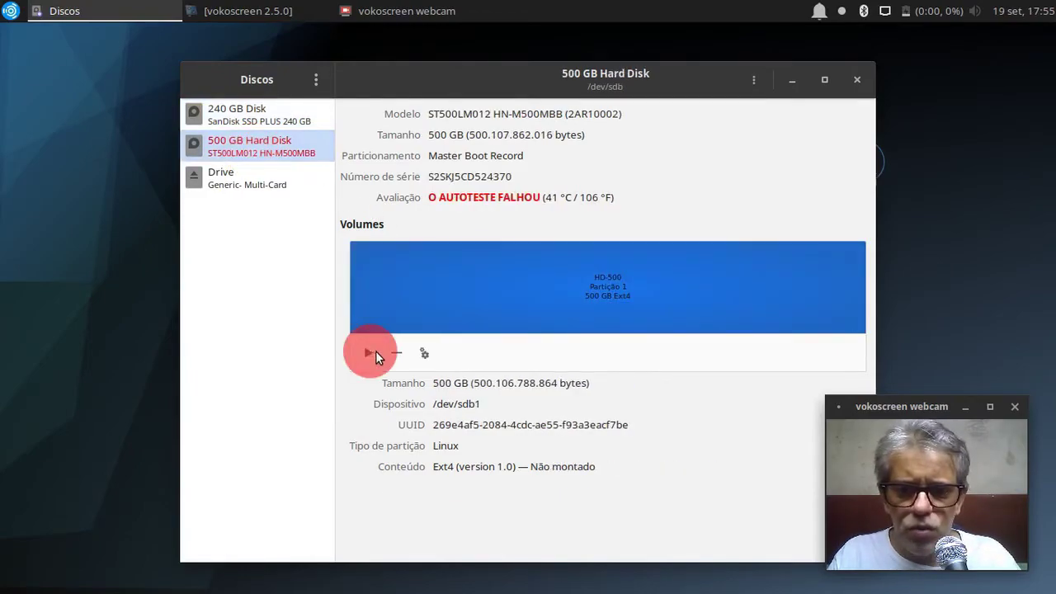
click(431, 361)
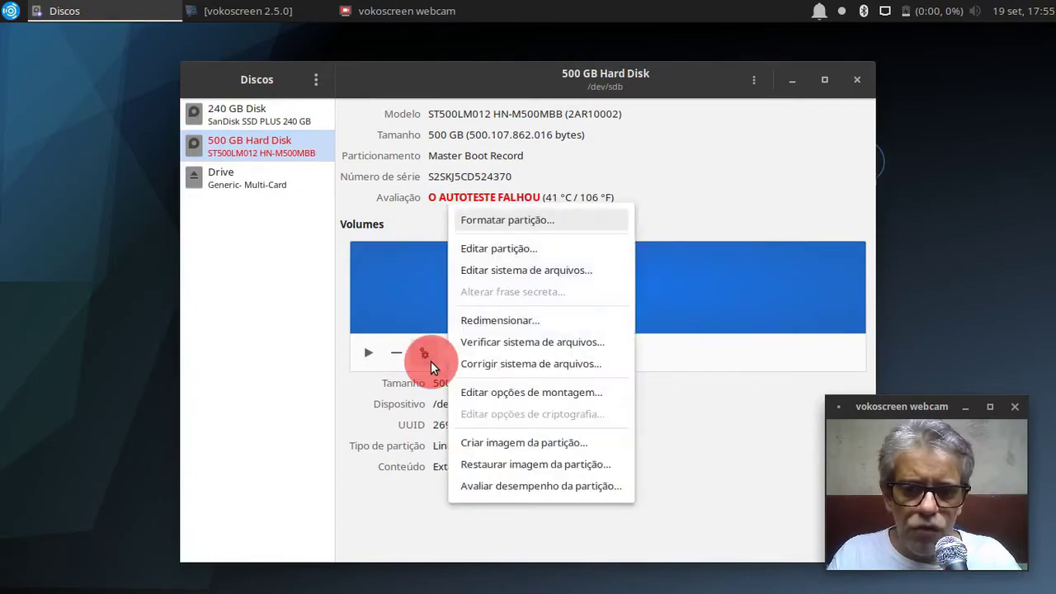
click(568, 392)
click(438, 147)
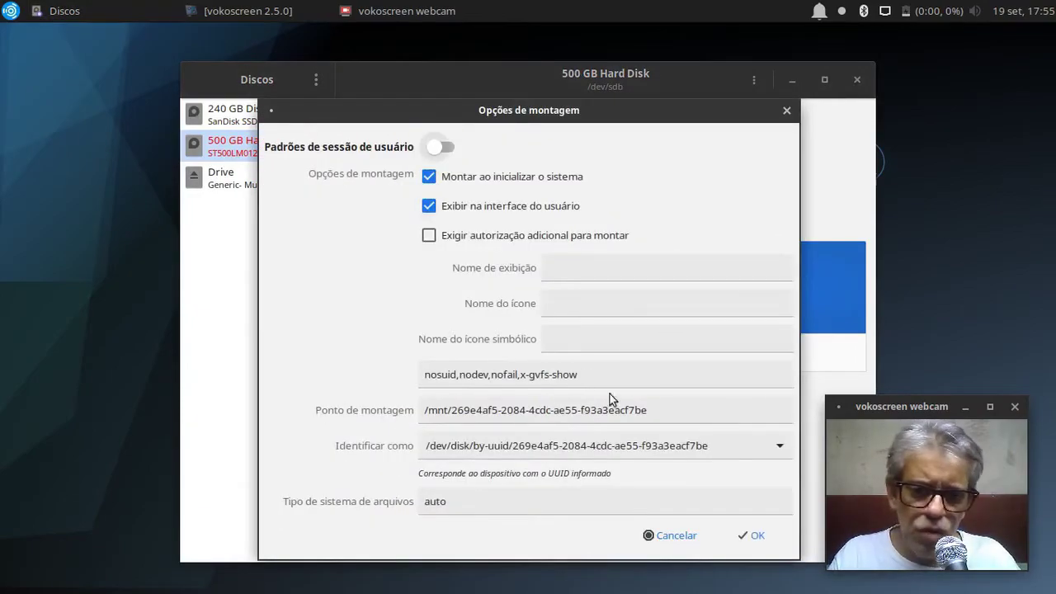
click(758, 441)
click(470, 499)
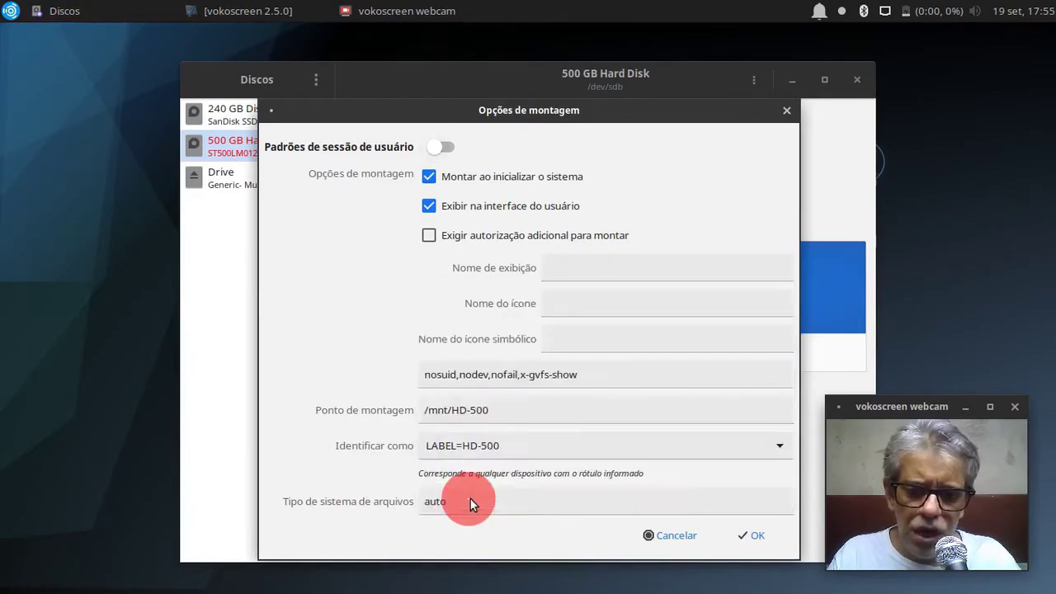
Confirm the /mnt/HD-500 mount point and authenticate to save the fstab entry.
triple_click(474, 409)
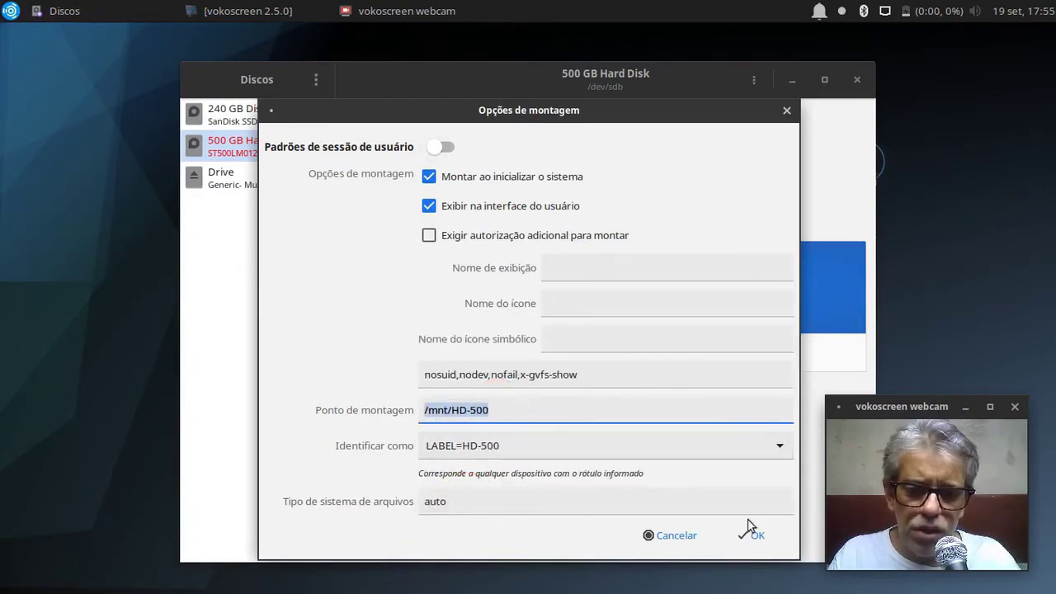
click(754, 536)
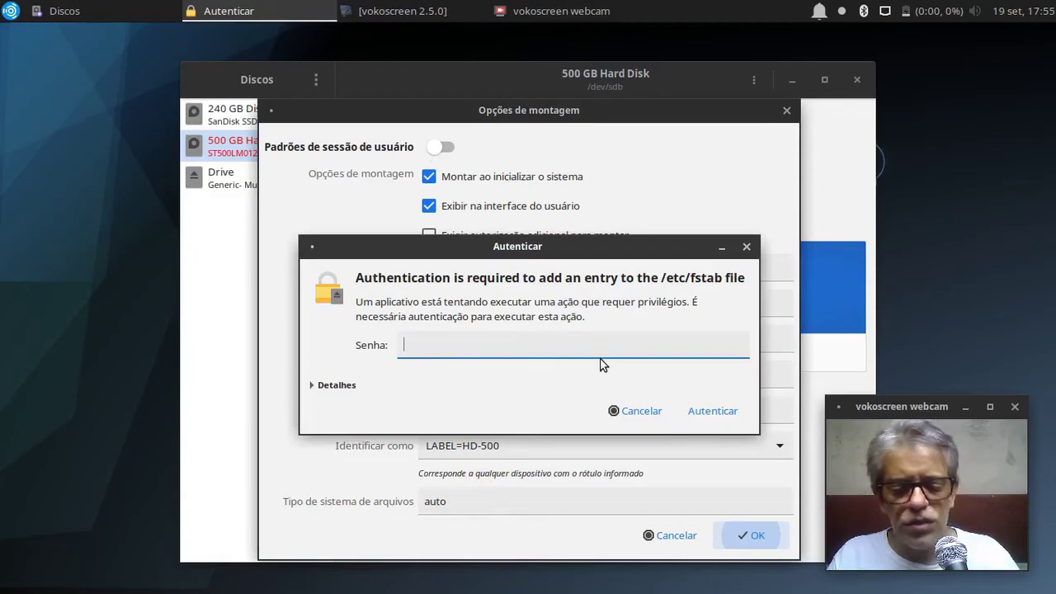
key(Return)
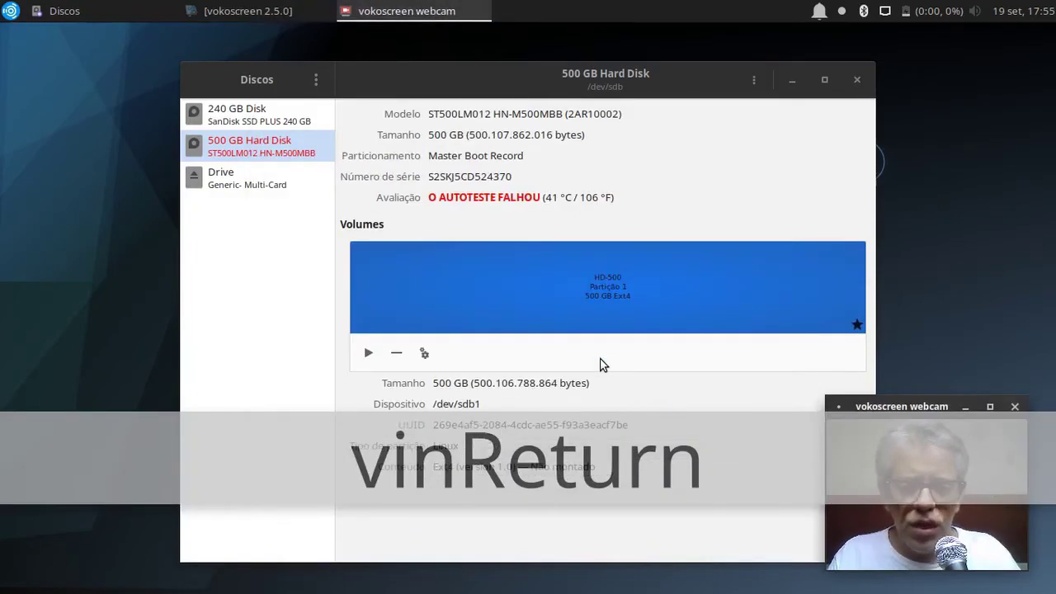
Close Disks, reopen the file manager and confirm HD-500, neon, studio and windows folders in /mnt.
click(861, 78)
click(9, 11)
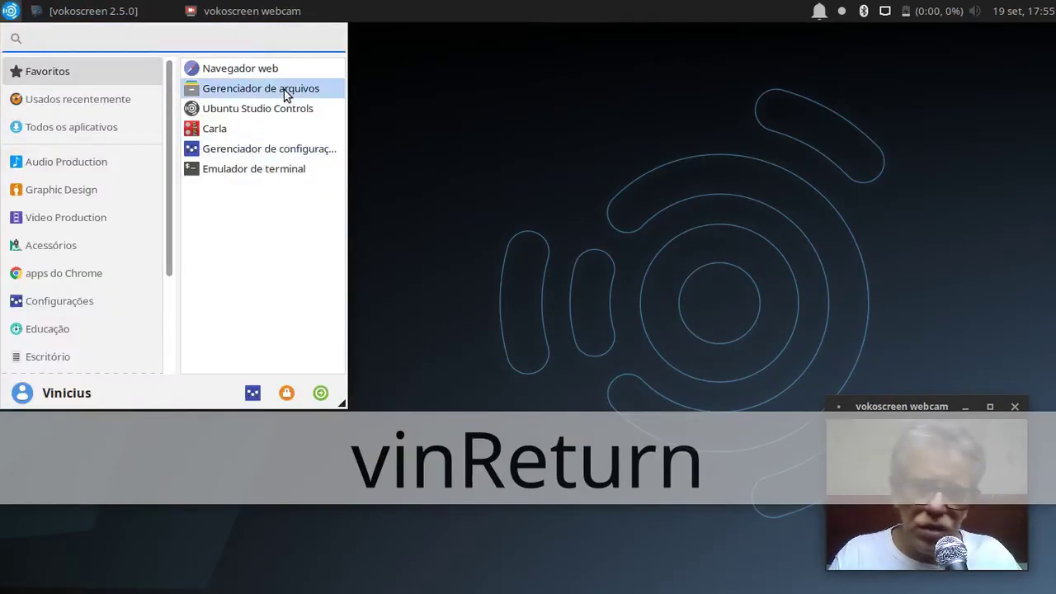
click(281, 88)
click(61, 157)
click(45, 173)
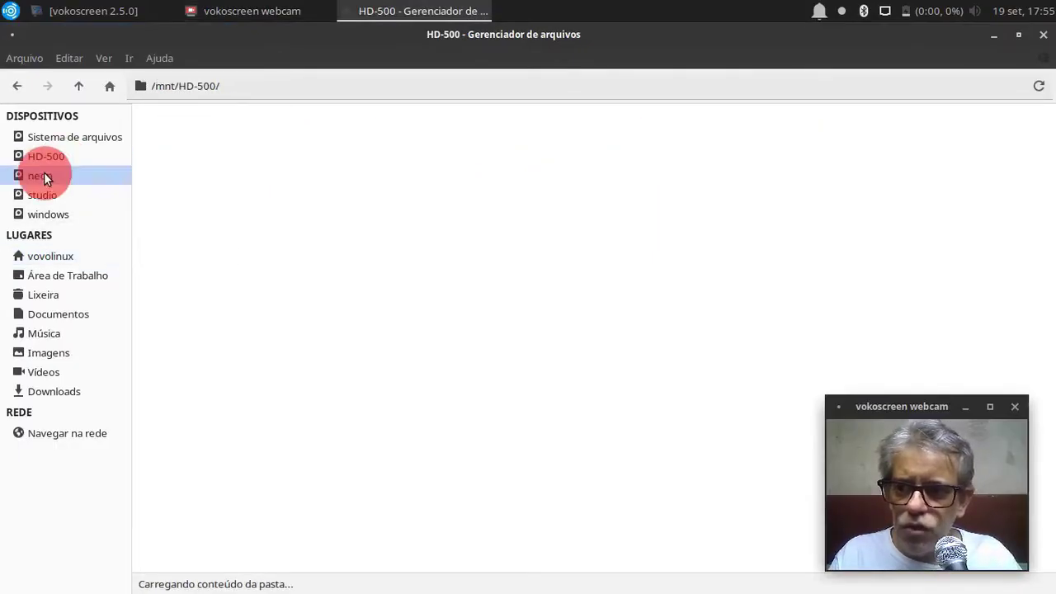
click(42, 193)
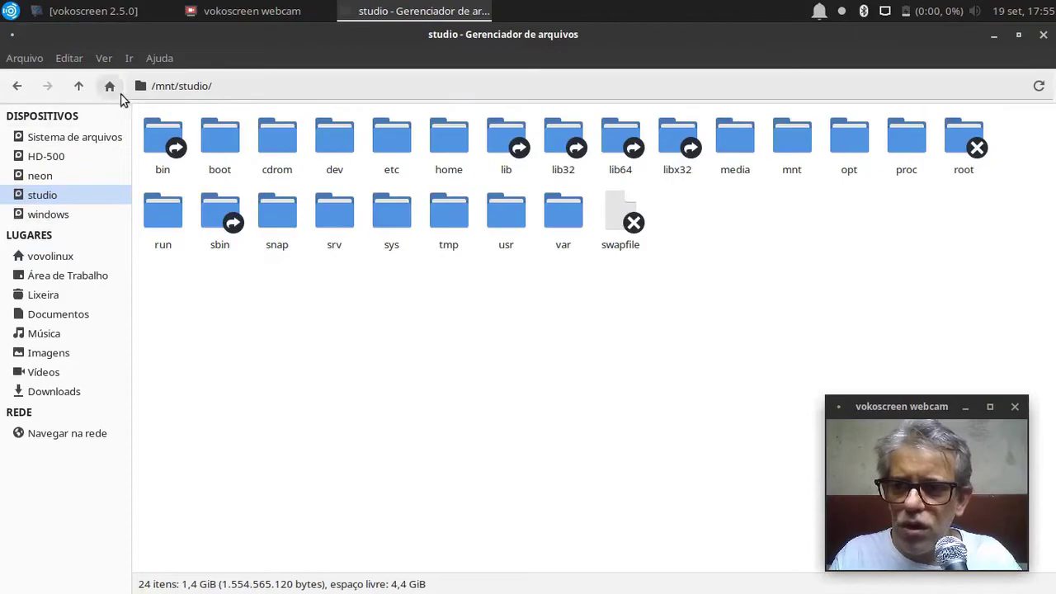
click(78, 86)
drag(381, 206, 129, 135)
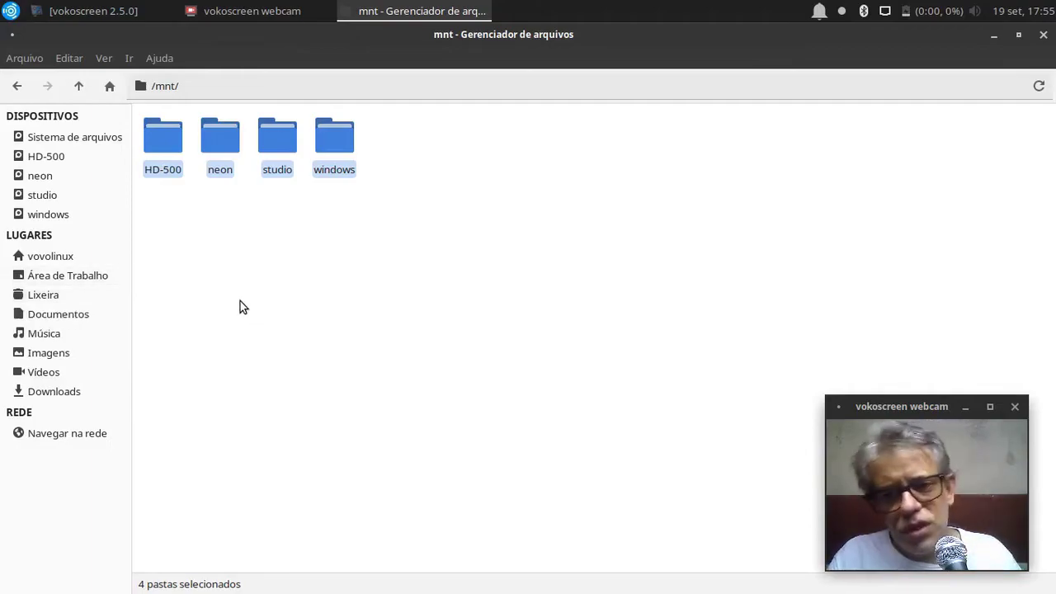
drag(401, 218, 63, 134)
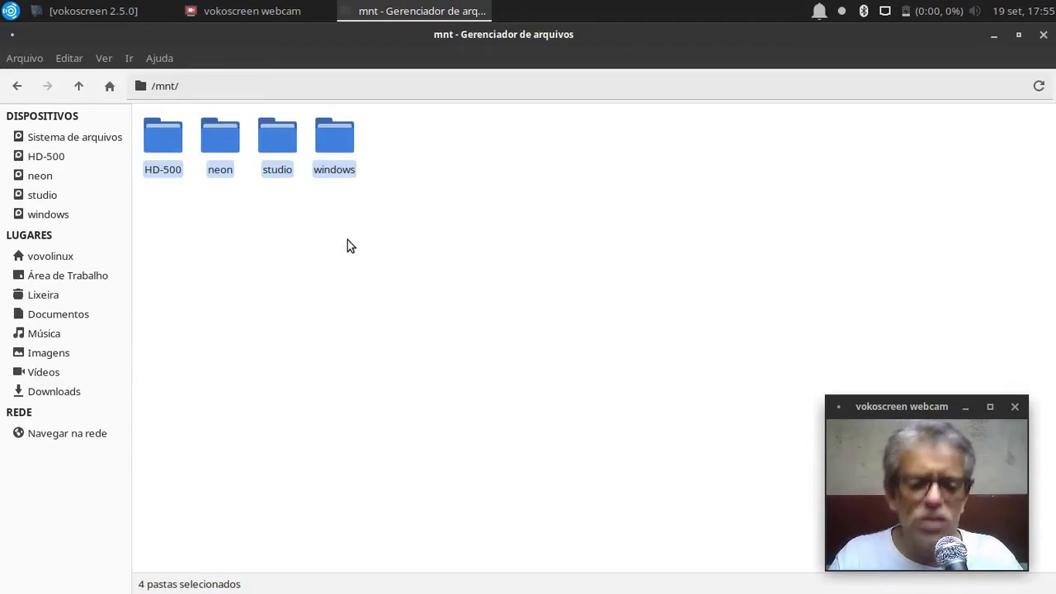
Close the file manager and move the vokoscreen recorder window toward the screen centre.
click(1042, 37)
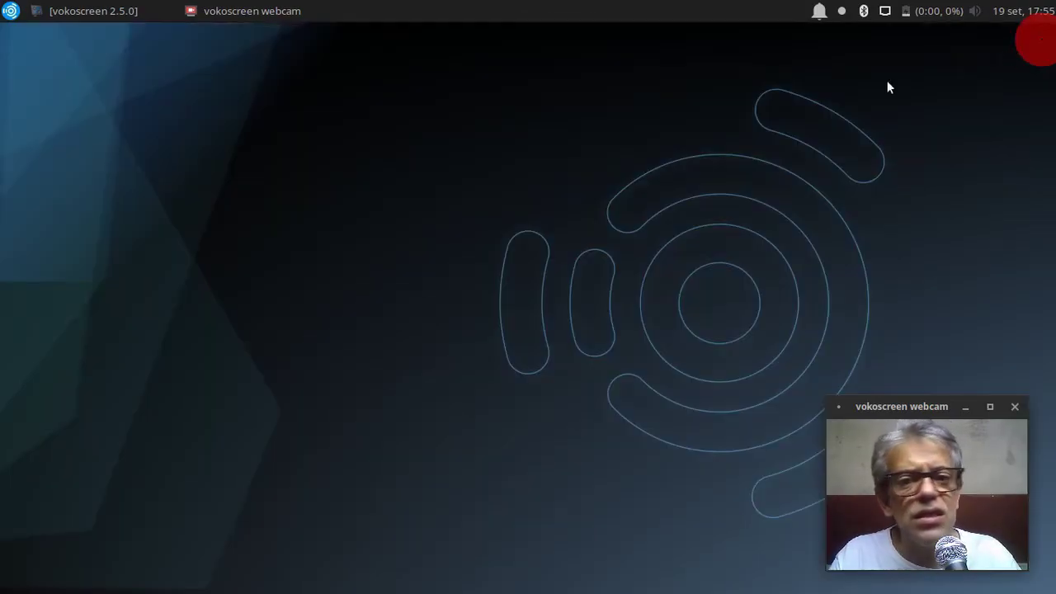
click(57, 16)
click(254, 11)
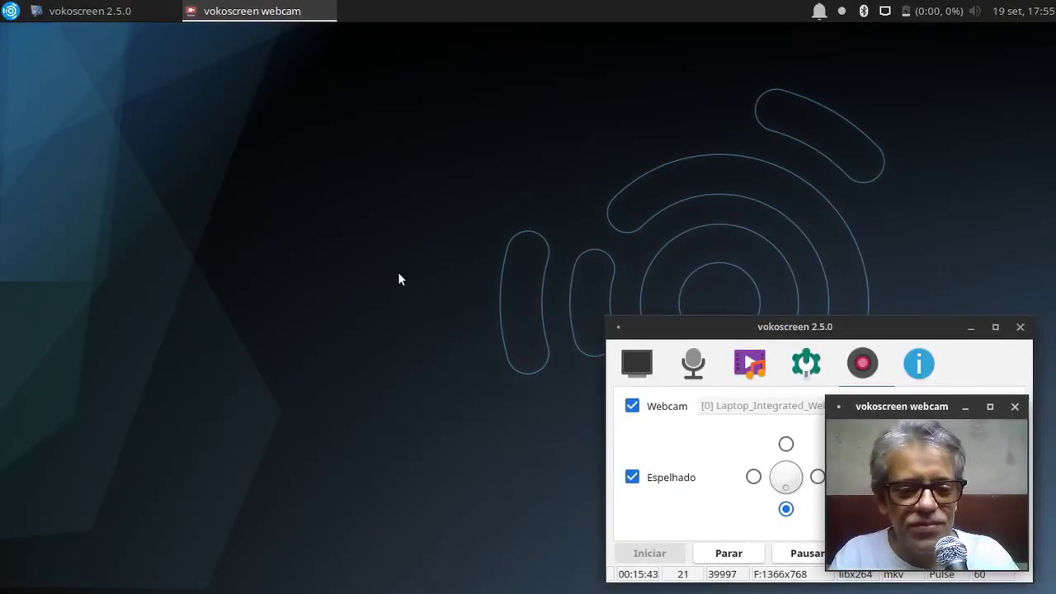
drag(804, 327, 569, 208)
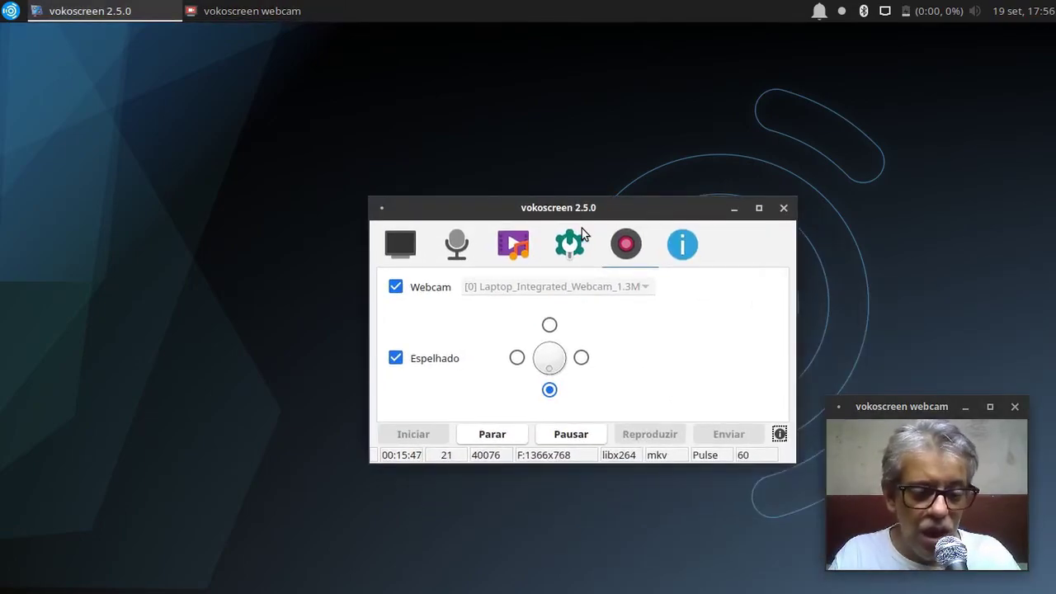